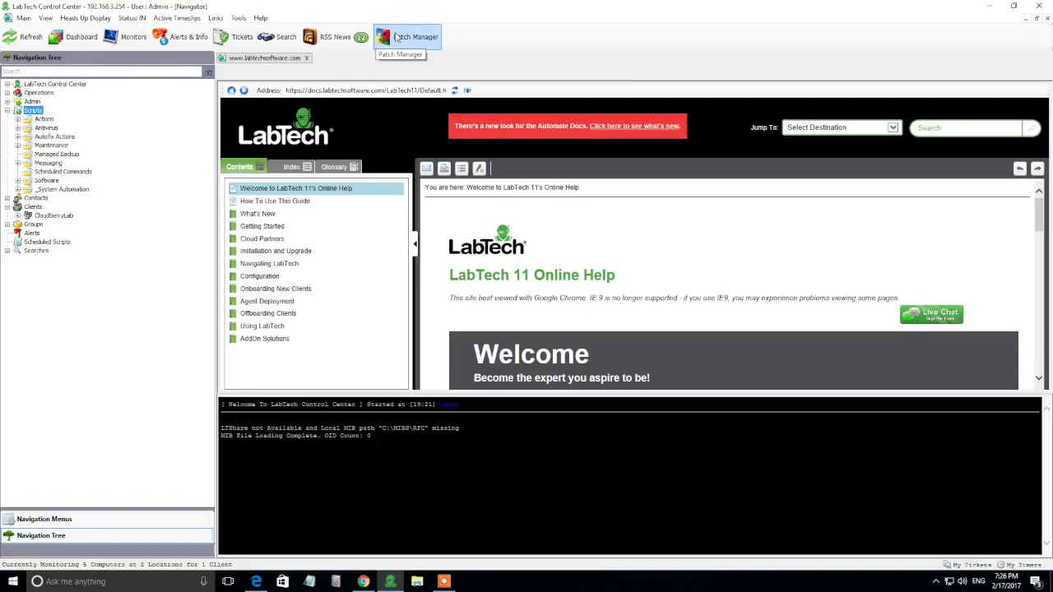
Import the DownloadAndInstall.xml LT XML expansion and expand Scripts > Managed Backup to show its script.
{"action": "left_click", "coordinate": [393, 38]}
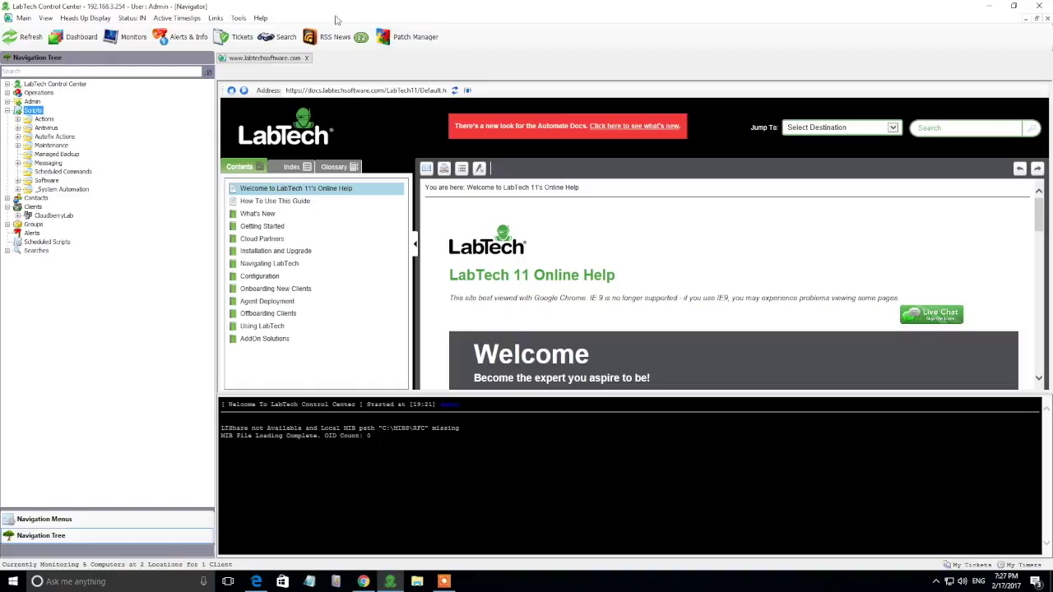
{"action": "left_click", "coordinate": [239, 18]}
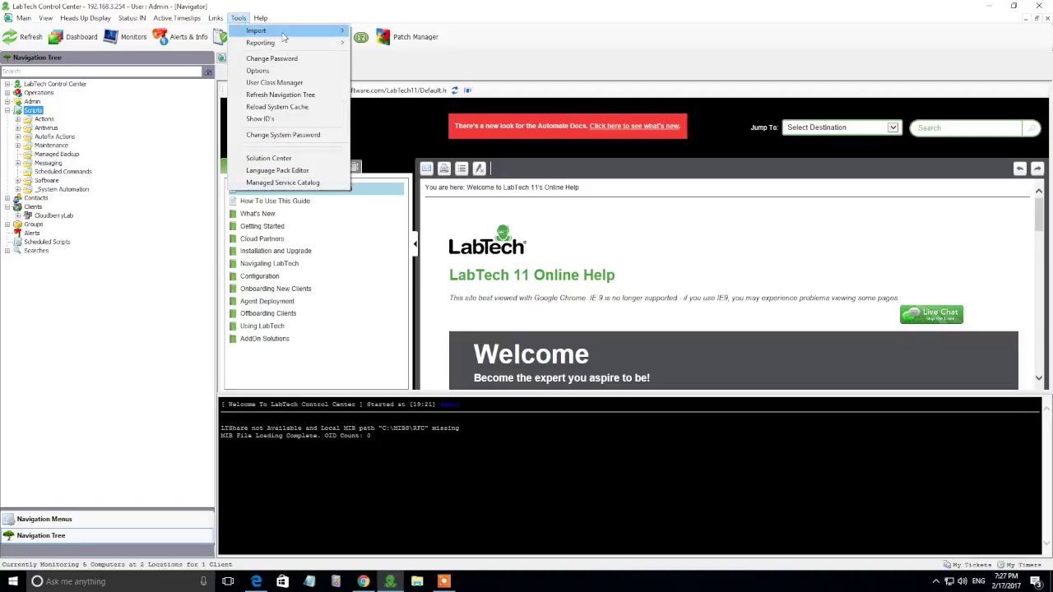
{"action": "mouse_move", "coordinate": [334, 30]}
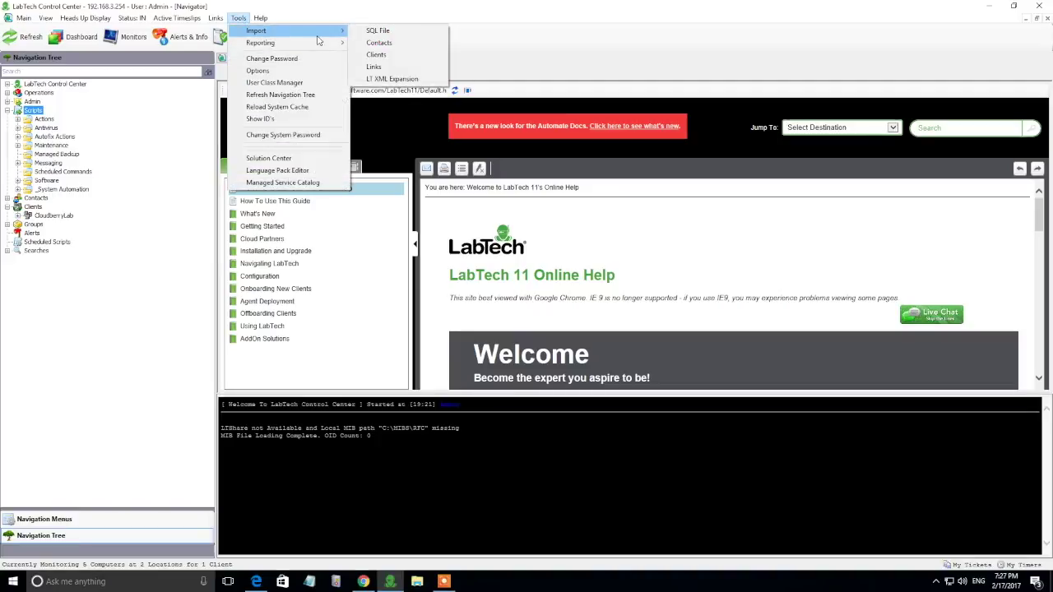
{"action": "left_click", "coordinate": [411, 83]}
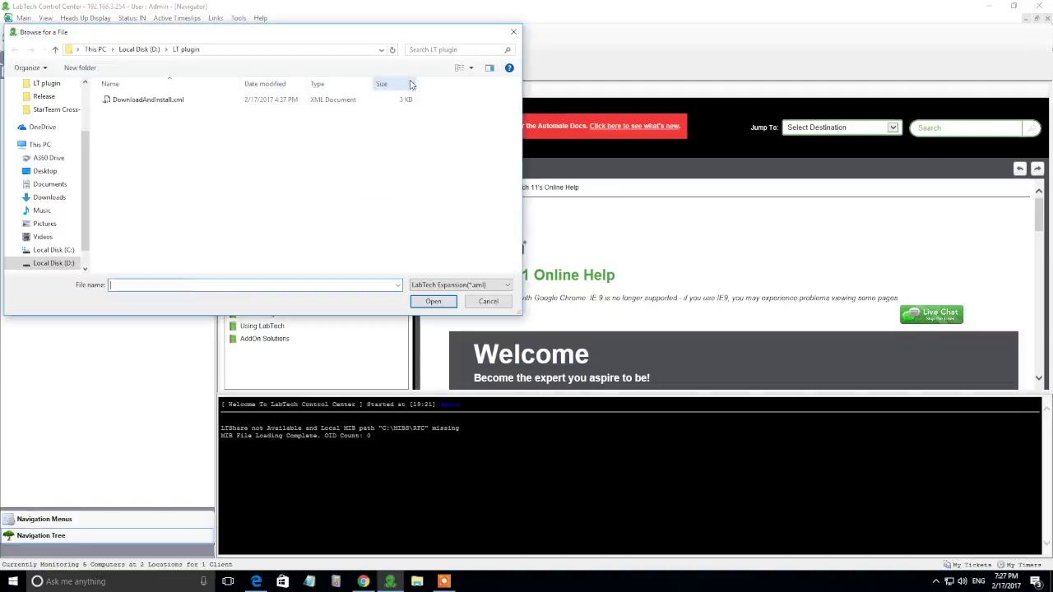
{"action": "left_click", "coordinate": [265, 103]}
{"action": "left_click", "coordinate": [432, 302]}
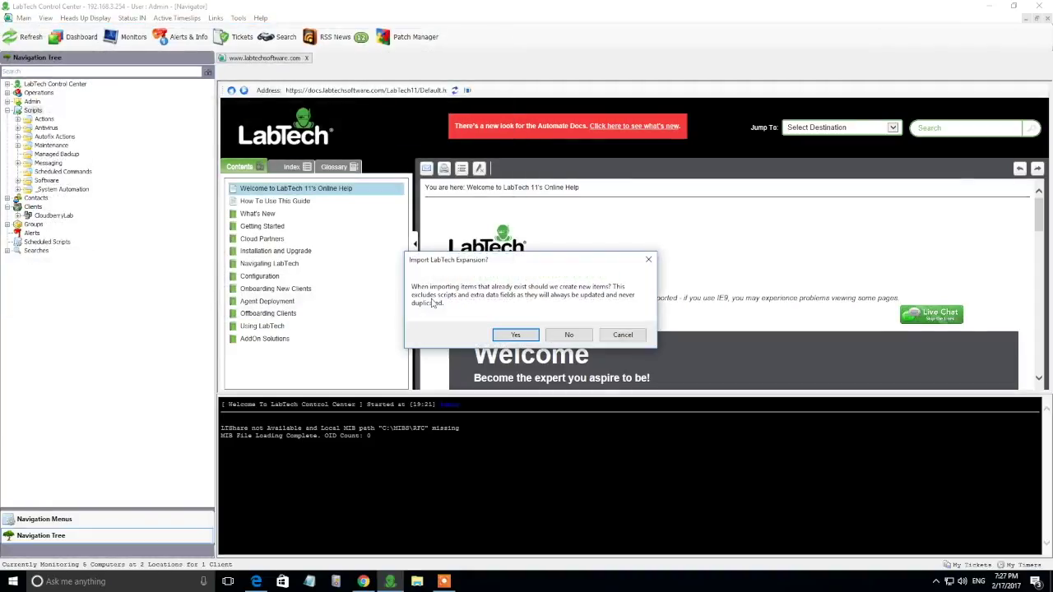
{"action": "left_click", "coordinate": [507, 336]}
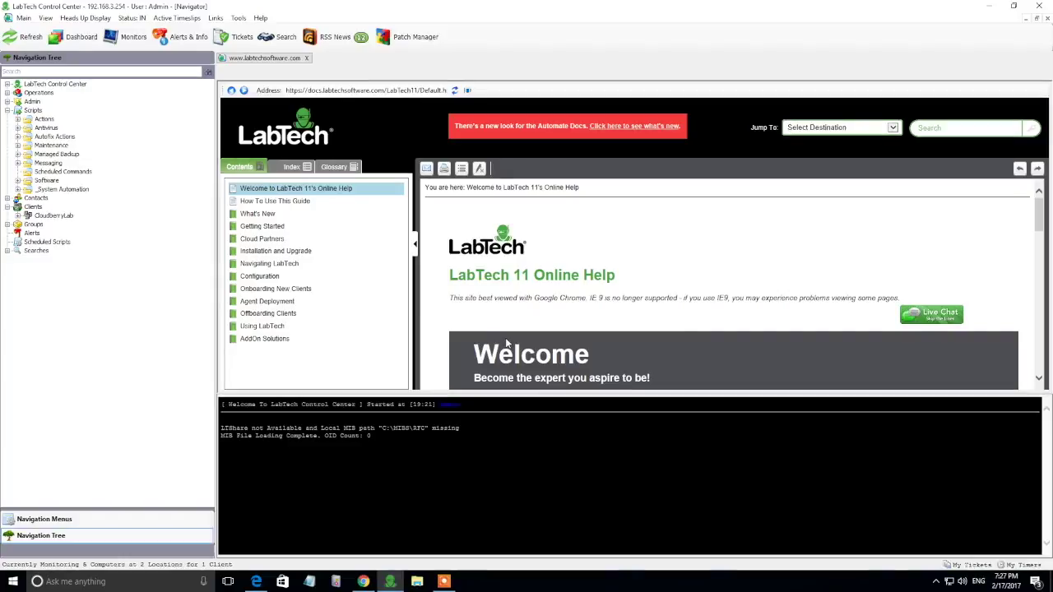
{"action": "left_click", "coordinate": [76, 155]}
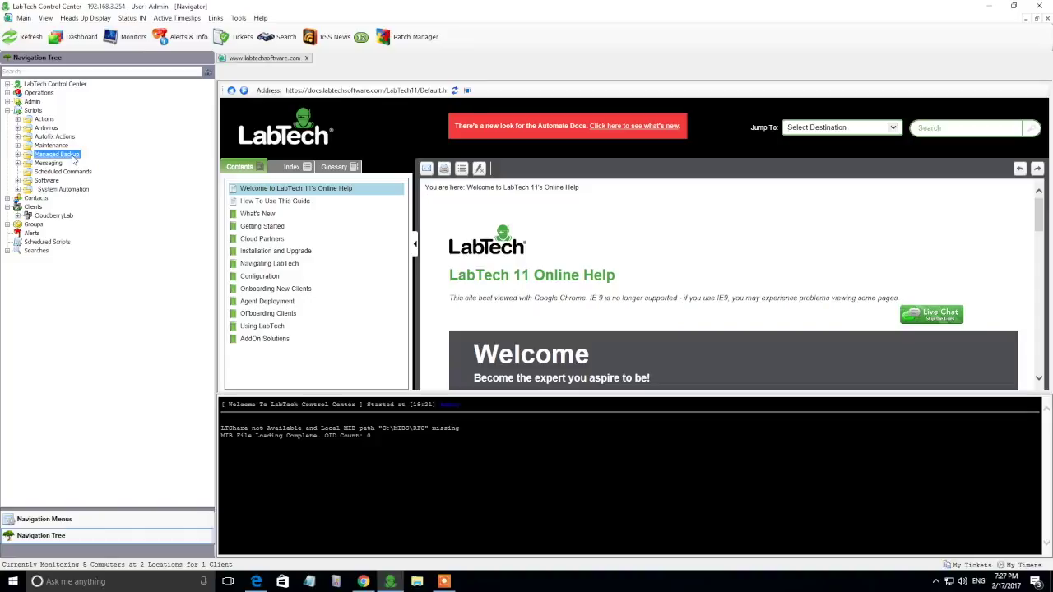
{"action": "left_click", "coordinate": [18, 156]}
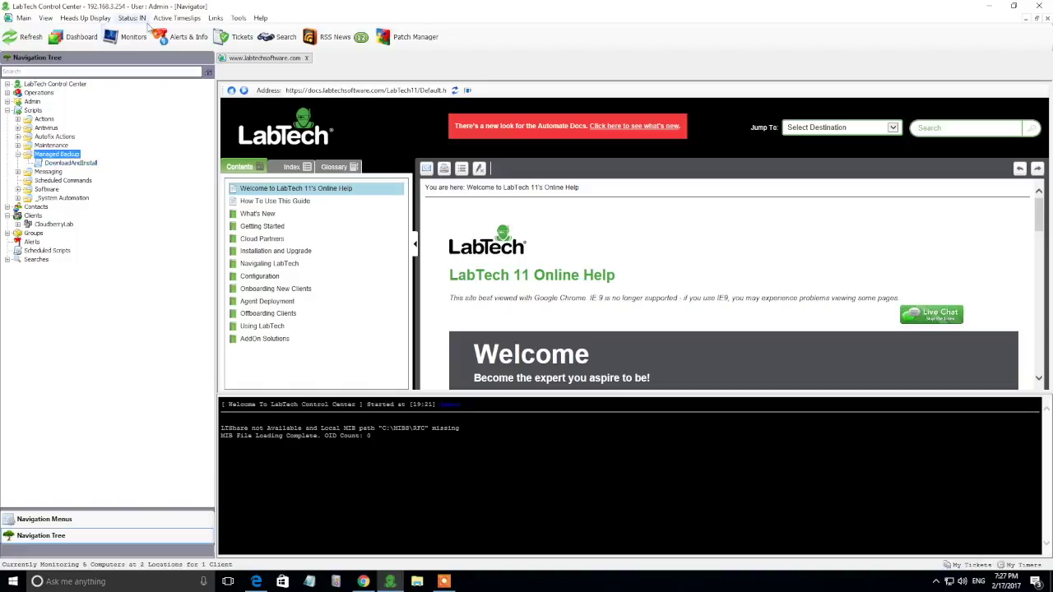
Add CloudberryLabPlugin.dll in Plugin Manager and save it as the Managed Backup Plugin.
{"action": "left_click", "coordinate": [260, 17]}
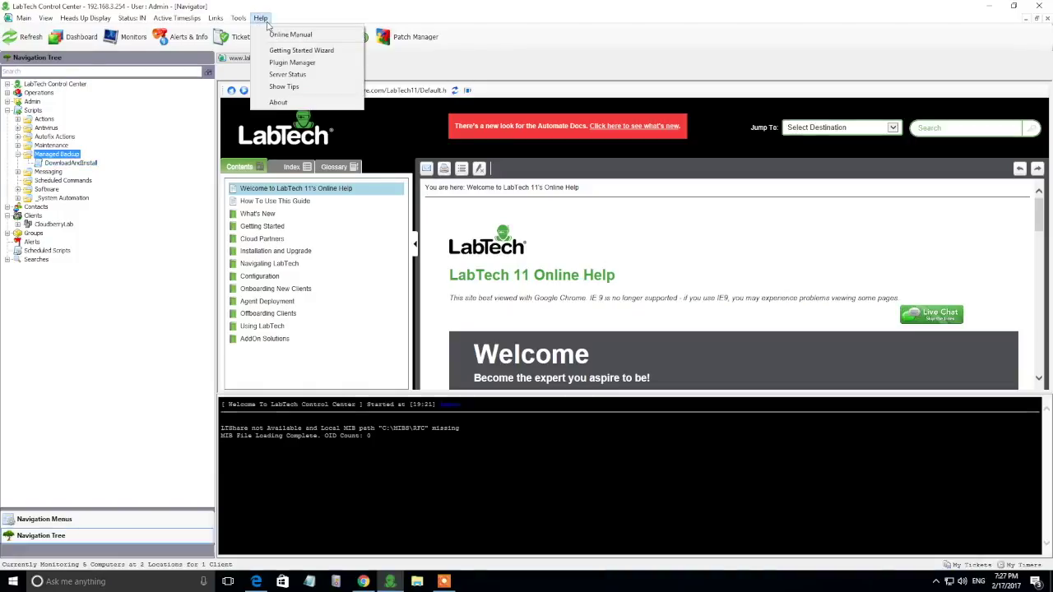
{"action": "left_click", "coordinate": [293, 64]}
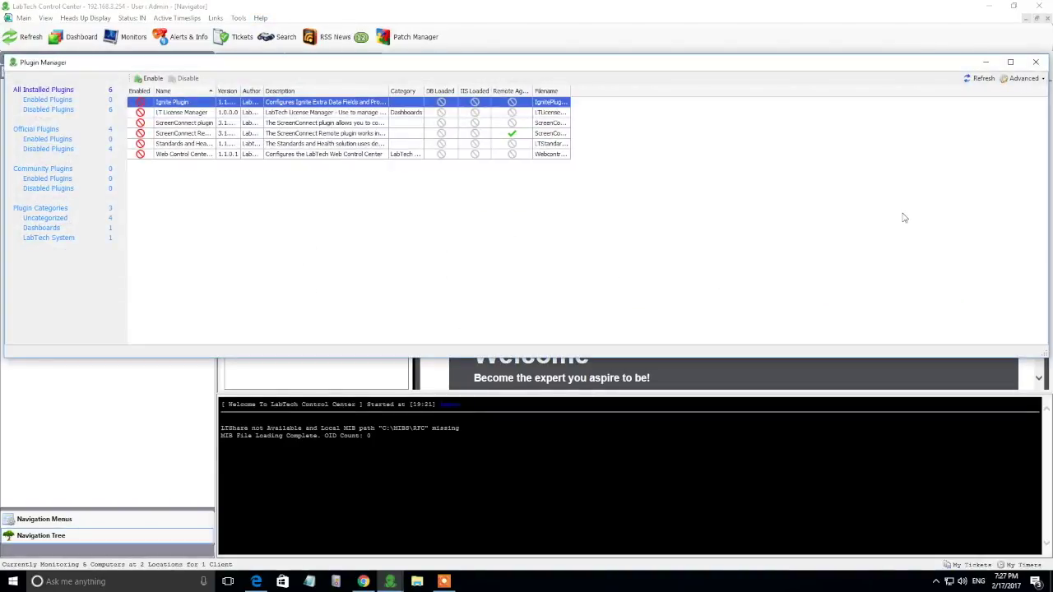
{"action": "left_click", "coordinate": [1036, 61]}
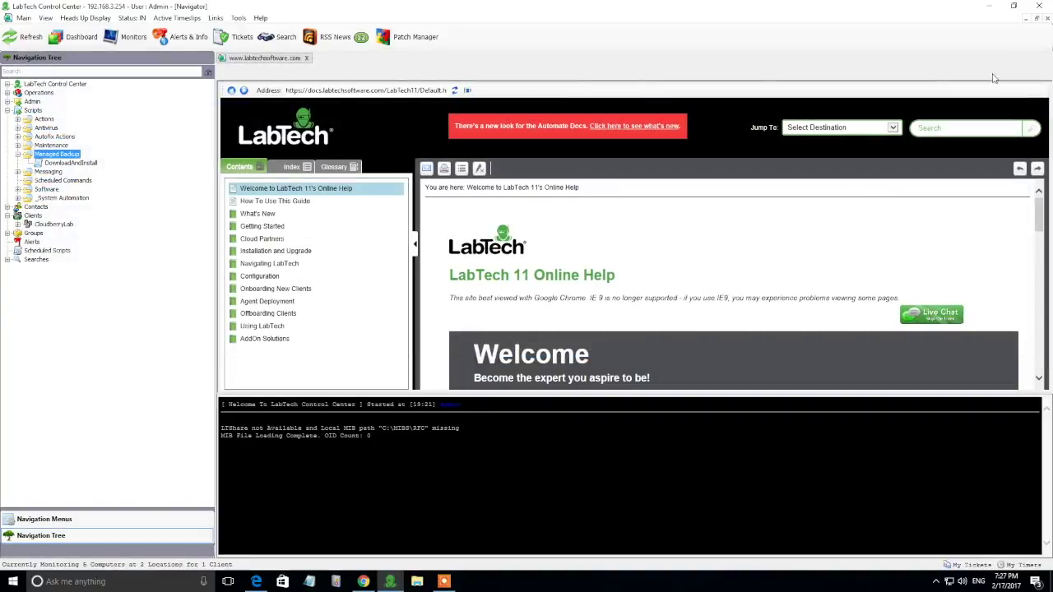
{"action": "left_click", "coordinate": [260, 17]}
{"action": "left_click", "coordinate": [294, 64]}
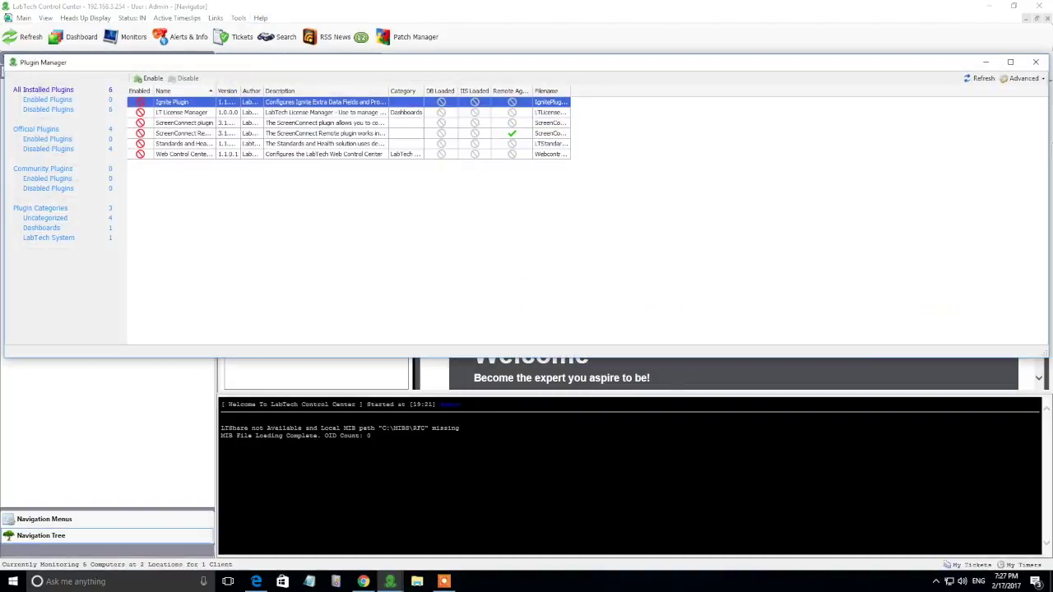
{"action": "left_click", "coordinate": [1025, 79]}
{"action": "mouse_move", "coordinate": [1002, 120]}
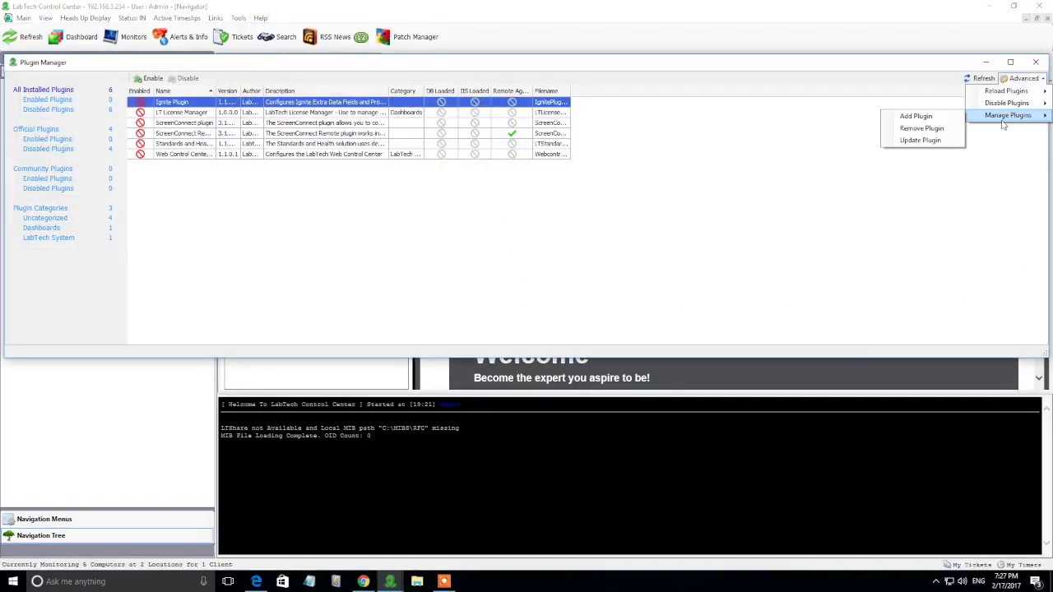
{"action": "left_click", "coordinate": [946, 117]}
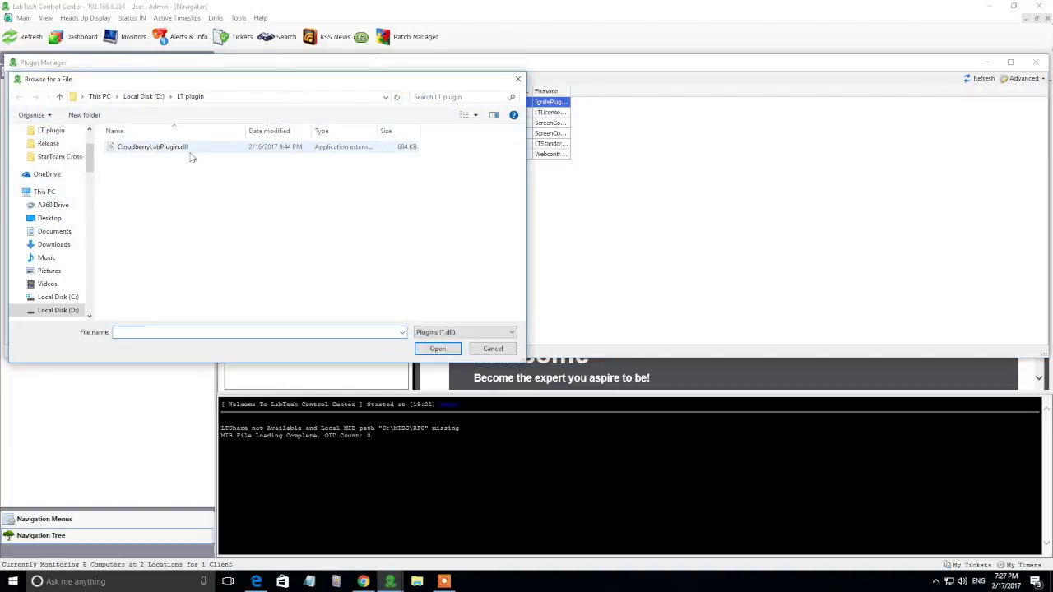
{"action": "left_click", "coordinate": [191, 153]}
{"action": "left_click", "coordinate": [438, 348]}
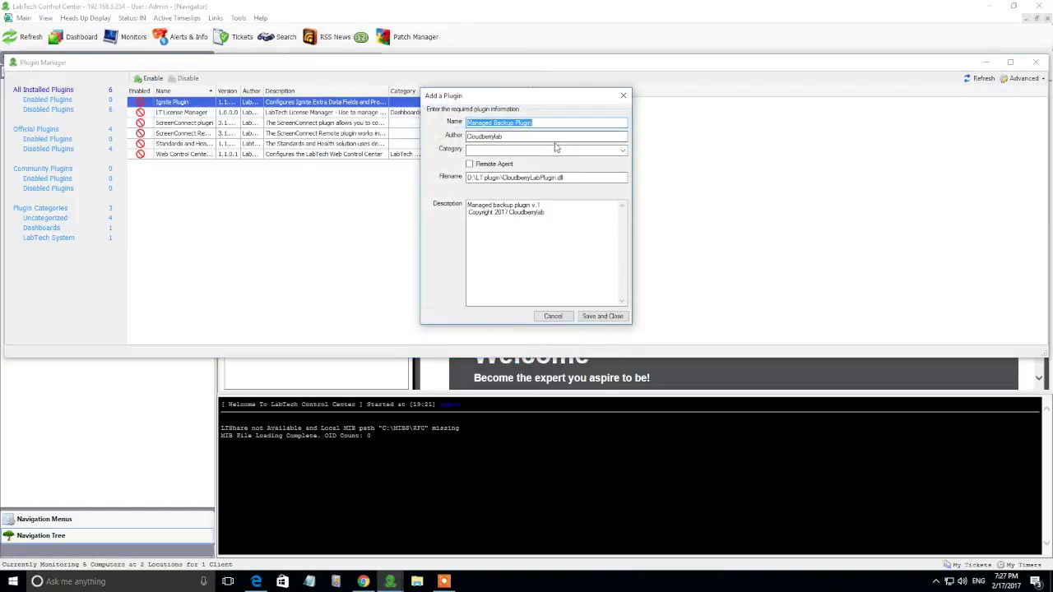
{"action": "left_click", "coordinate": [600, 317]}
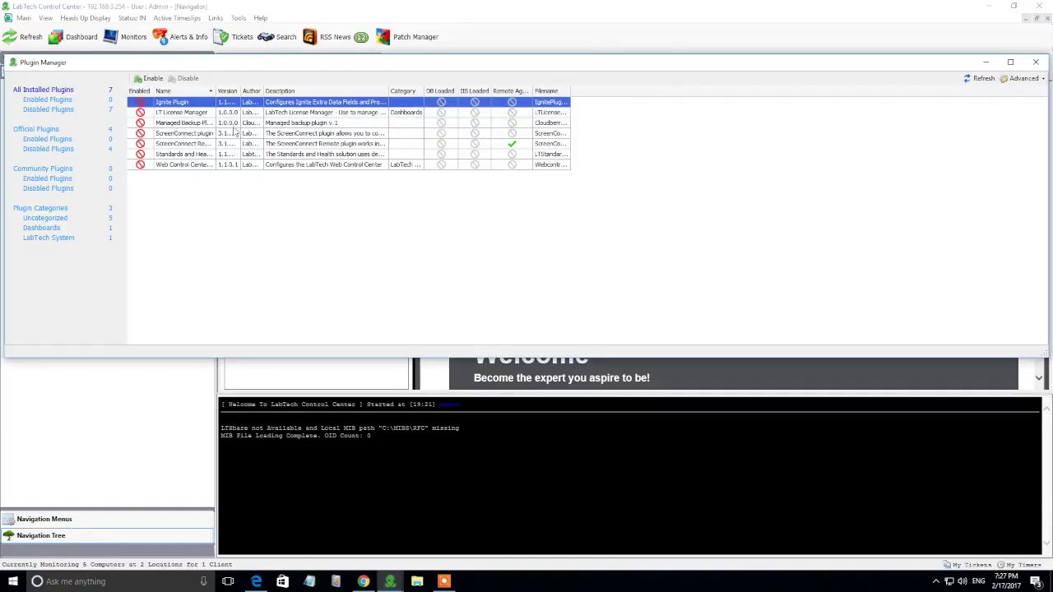
Enable the Managed Backup Plugin, restart the database agent, and close Plugin Manager.
{"action": "left_click", "coordinate": [233, 123]}
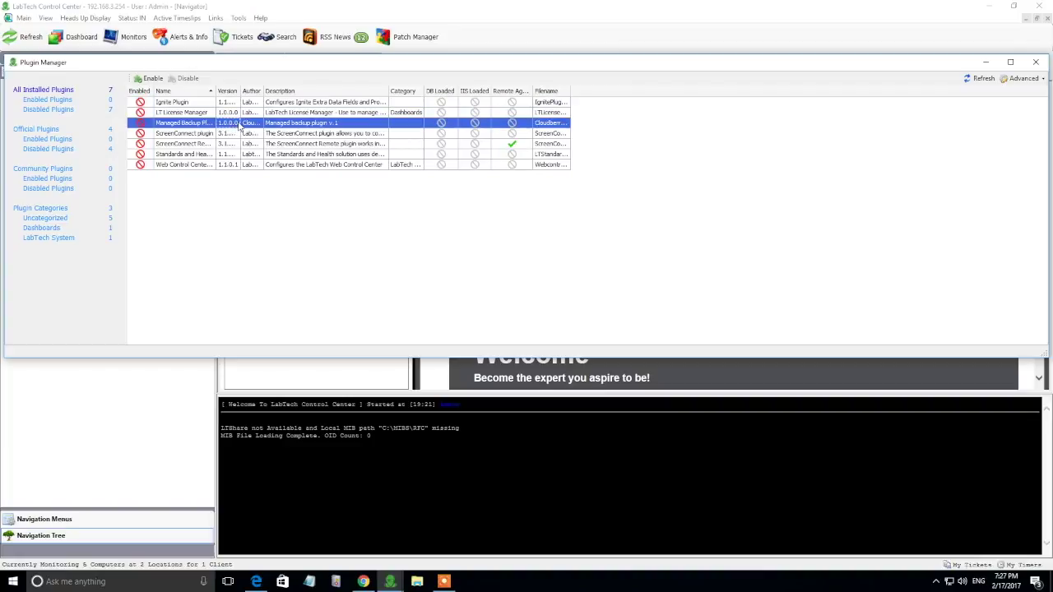
{"action": "right_click", "coordinate": [233, 123]}
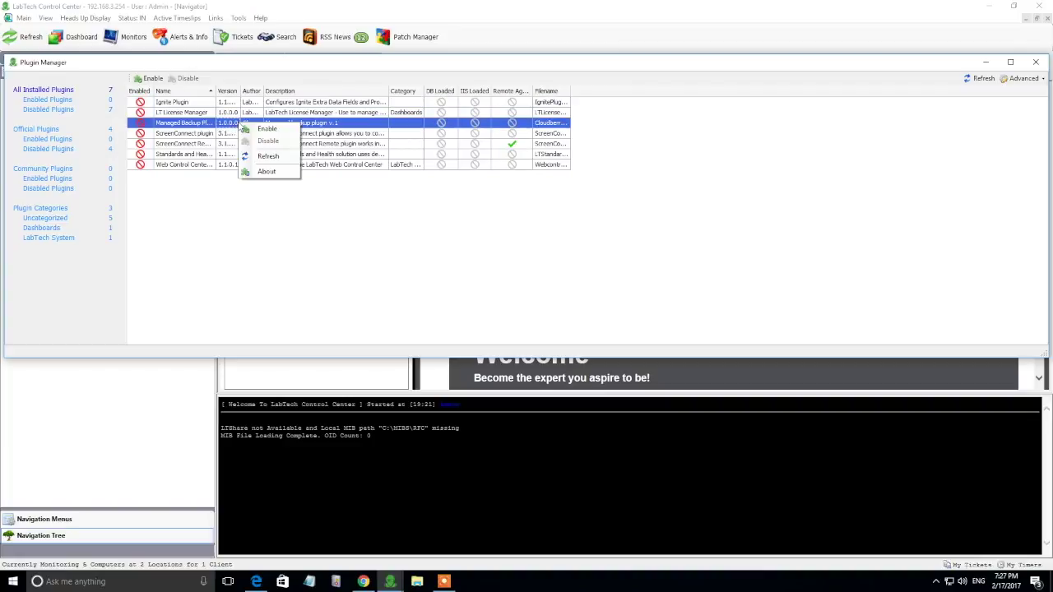
{"action": "left_click", "coordinate": [281, 130]}
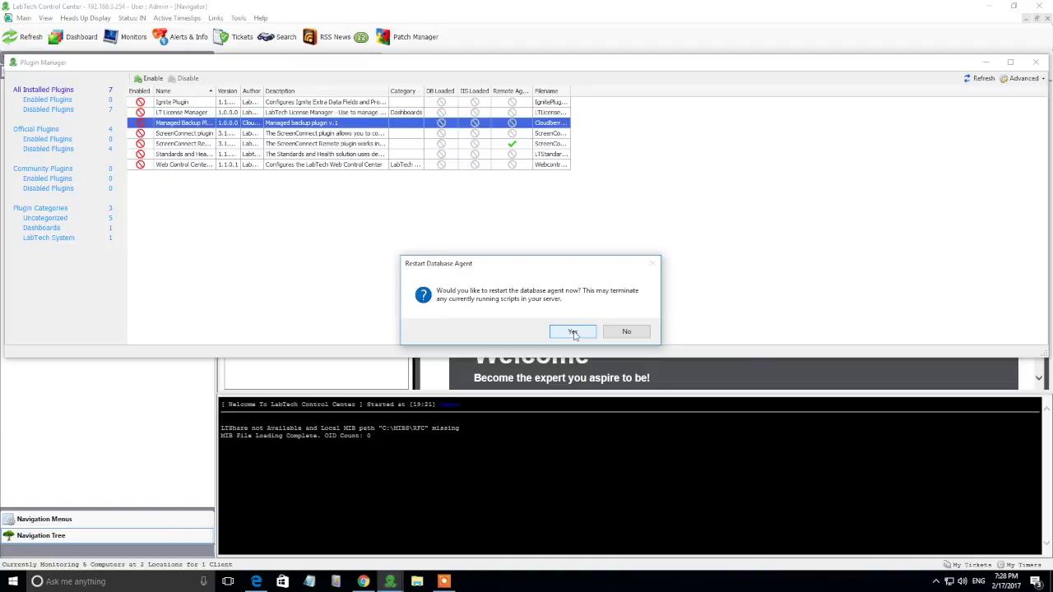
{"action": "left_click", "coordinate": [573, 332]}
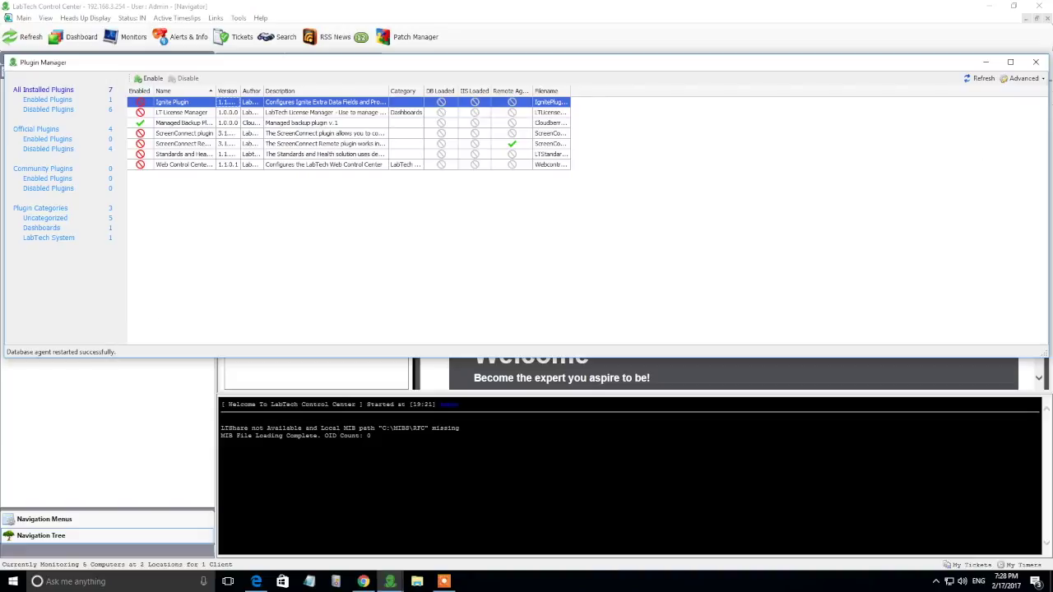
{"action": "left_click", "coordinate": [1036, 62]}
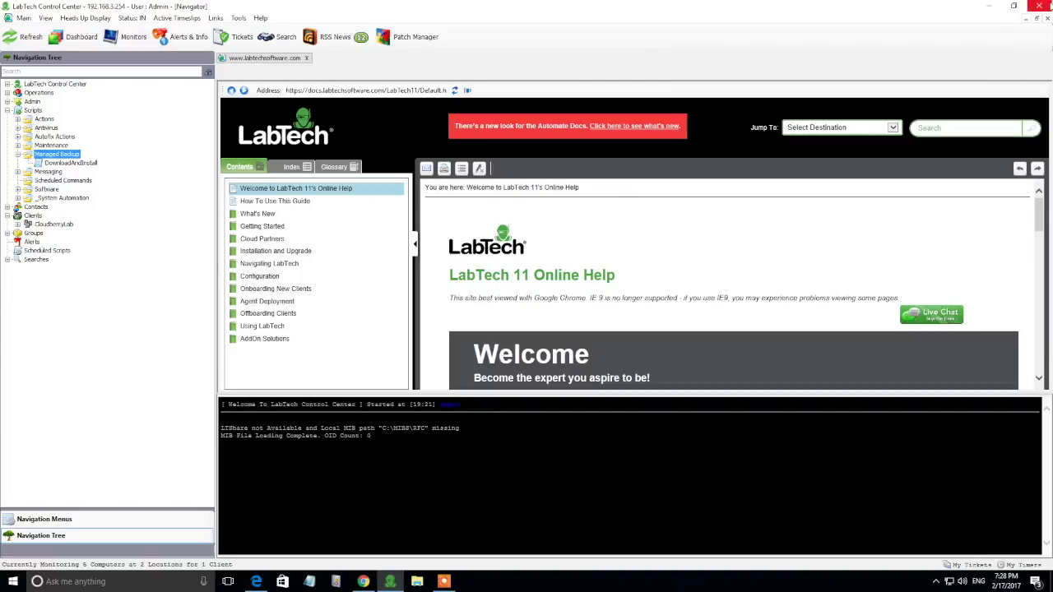
Close the Control Center, relaunch it from the taskbar, and log back in.
{"action": "left_click", "coordinate": [1040, 5]}
{"action": "left_click", "coordinate": [561, 374]}
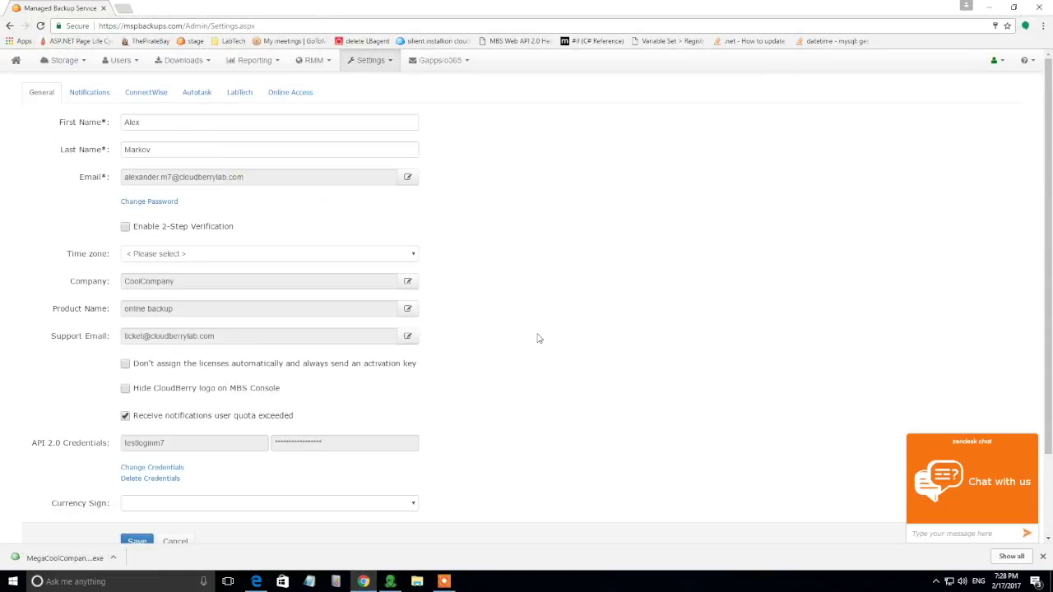
{"action": "left_click", "coordinate": [395, 583]}
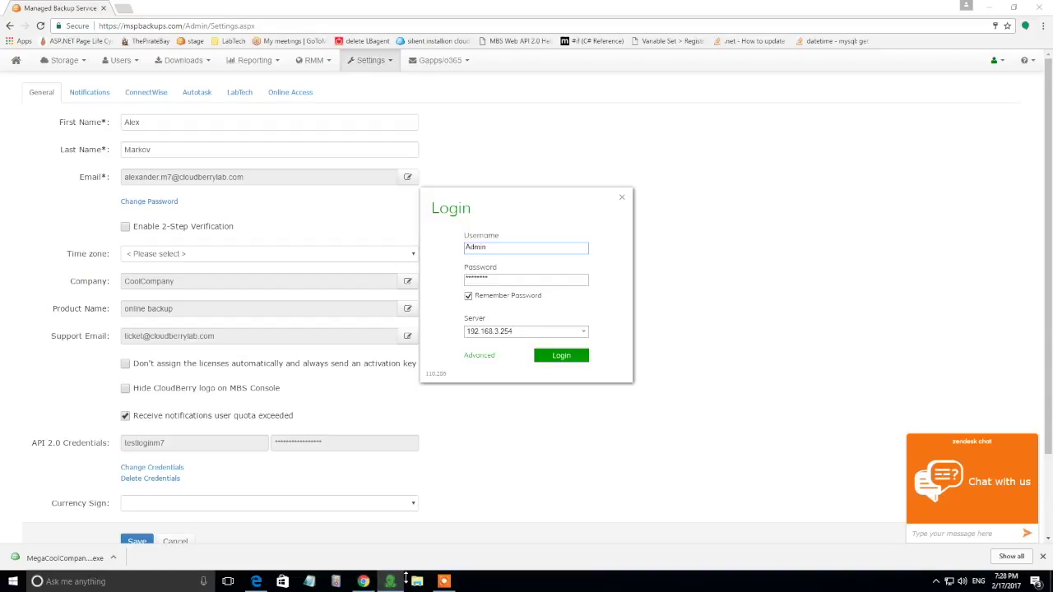
{"action": "left_click_drag", "start_coordinate": [544, 205], "coordinate": [516, 193]}
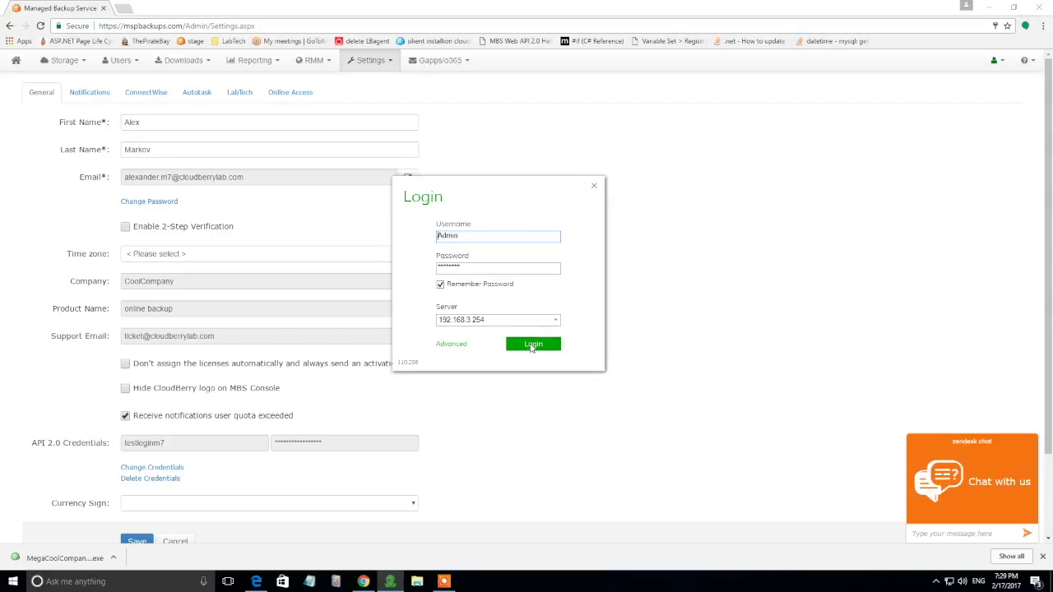
{"action": "left_click", "coordinate": [532, 344]}
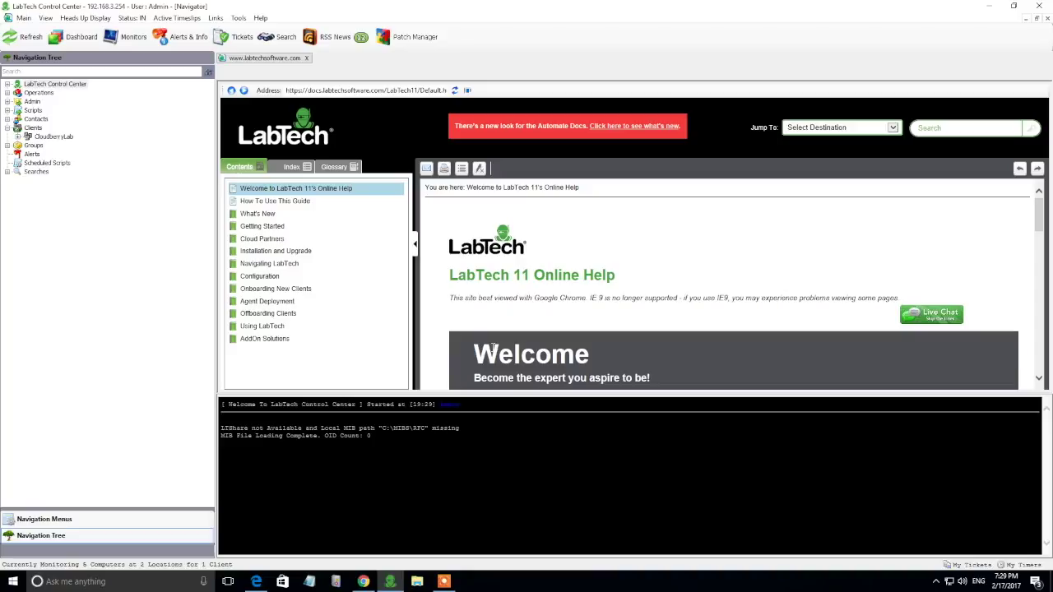
Open Dashboard > Config > Integration for the Managed Backup login, then switch to Chrome.
{"action": "left_click", "coordinate": [72, 39]}
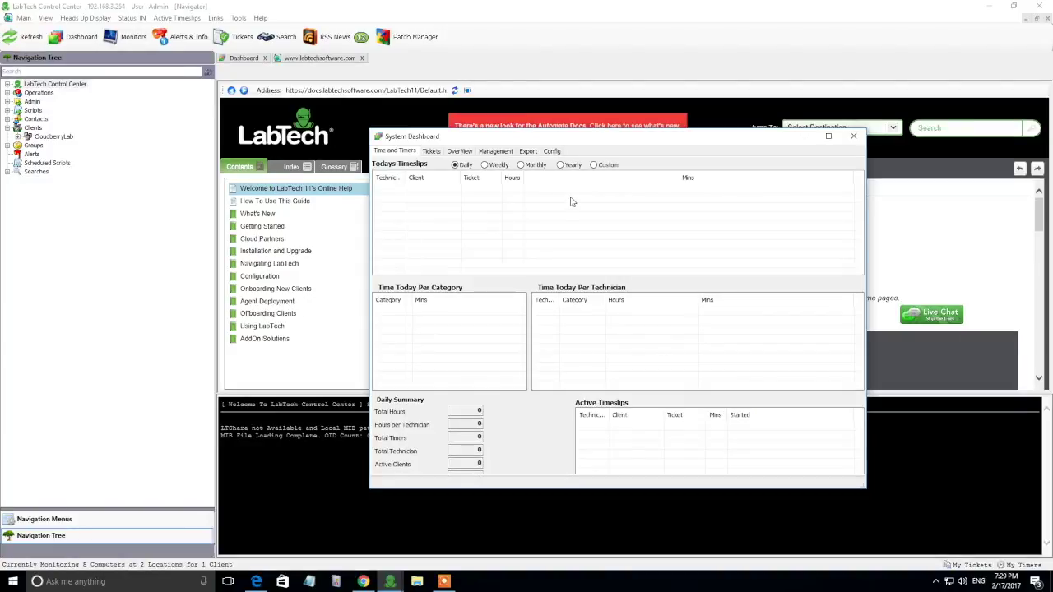
{"action": "left_click", "coordinate": [552, 153]}
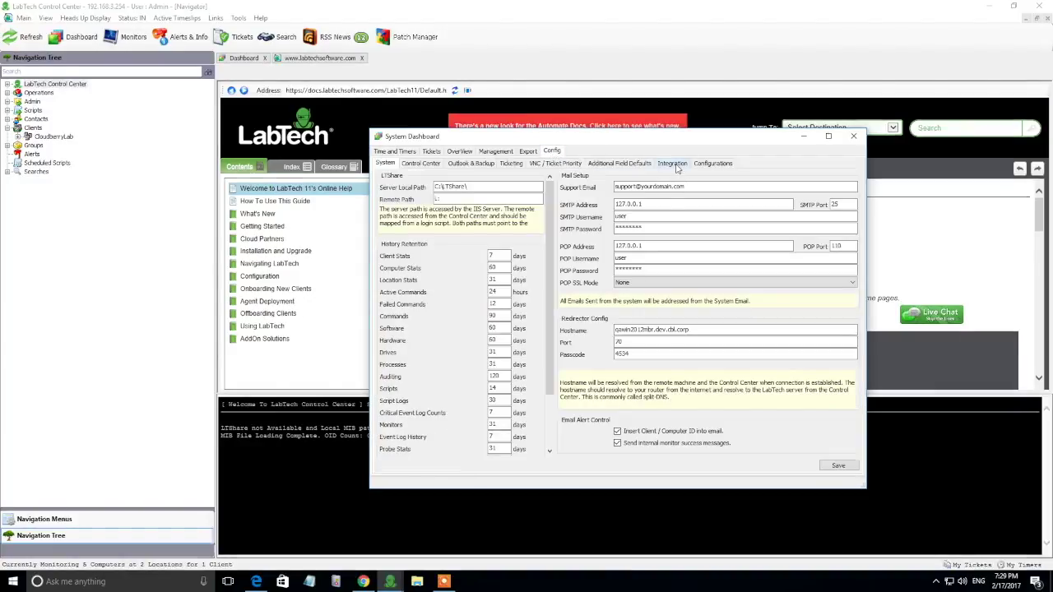
{"action": "left_click", "coordinate": [673, 165]}
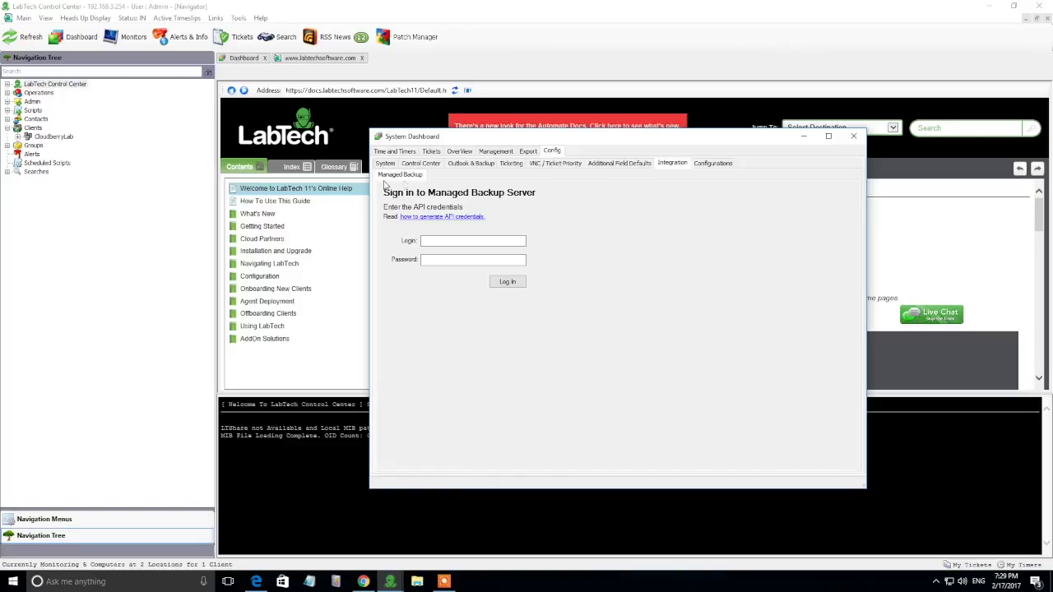
{"action": "left_click", "coordinate": [437, 240]}
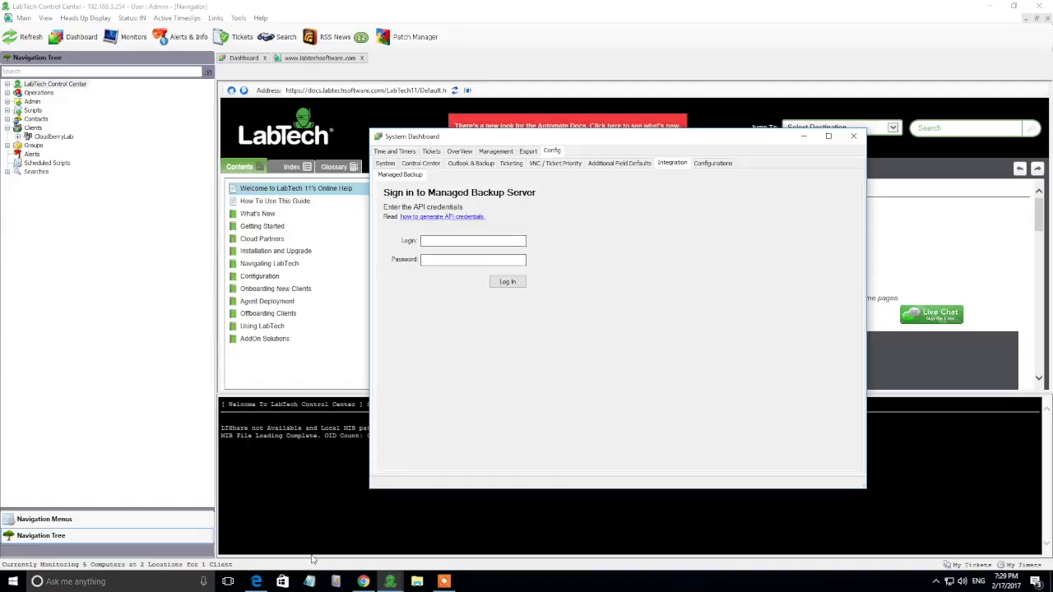
{"action": "left_click", "coordinate": [371, 531]}
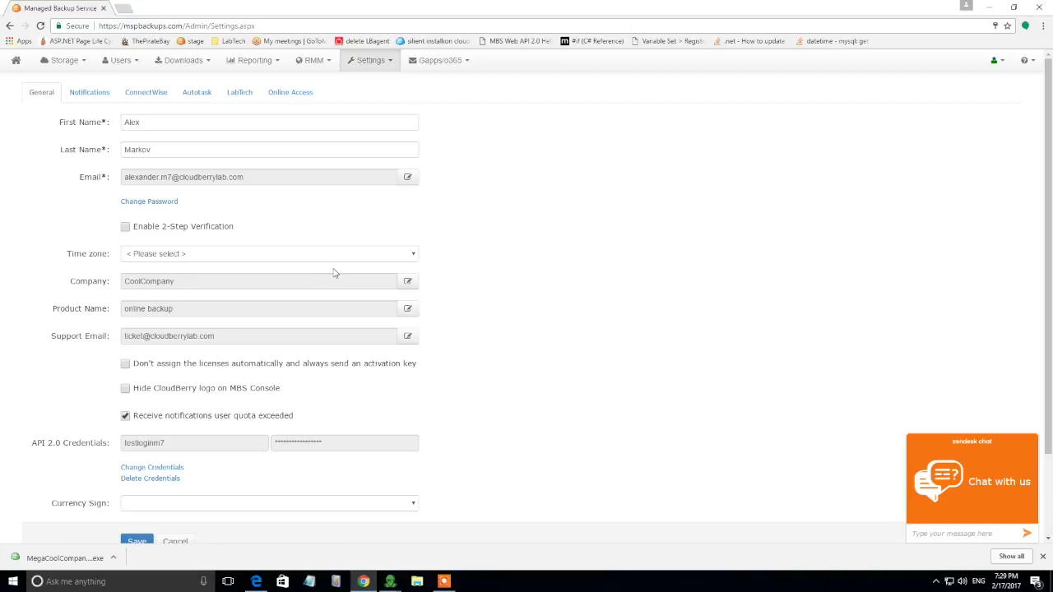
Change the API 2.0 credentials in the backup web console with a new password.
{"action": "left_click", "coordinate": [372, 60]}
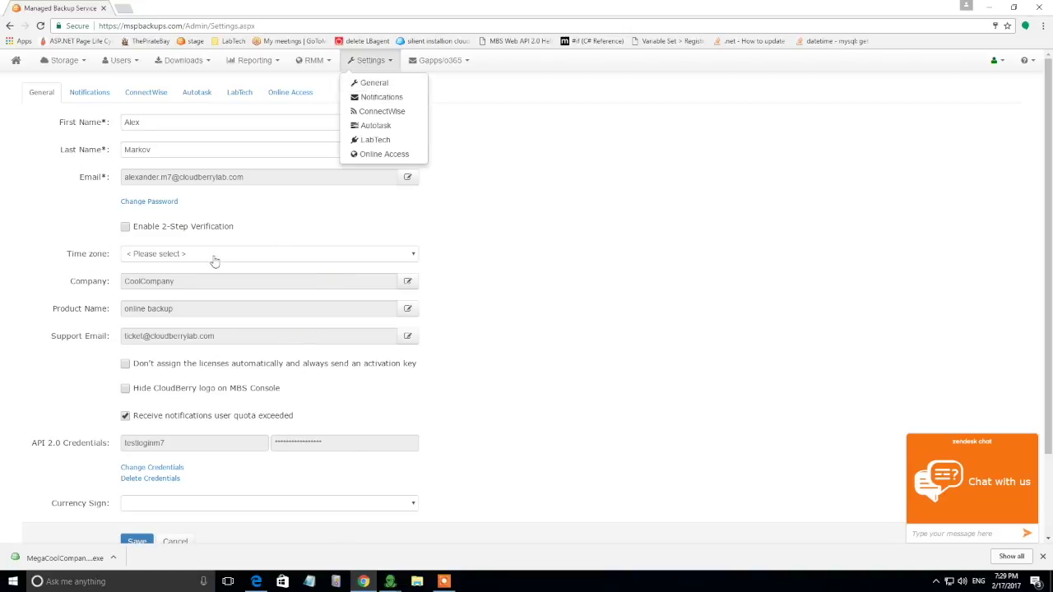
{"action": "left_click", "coordinate": [510, 258]}
{"action": "scroll", "coordinate": [364, 417], "scroll_direction": "down", "scroll_amount": 1}
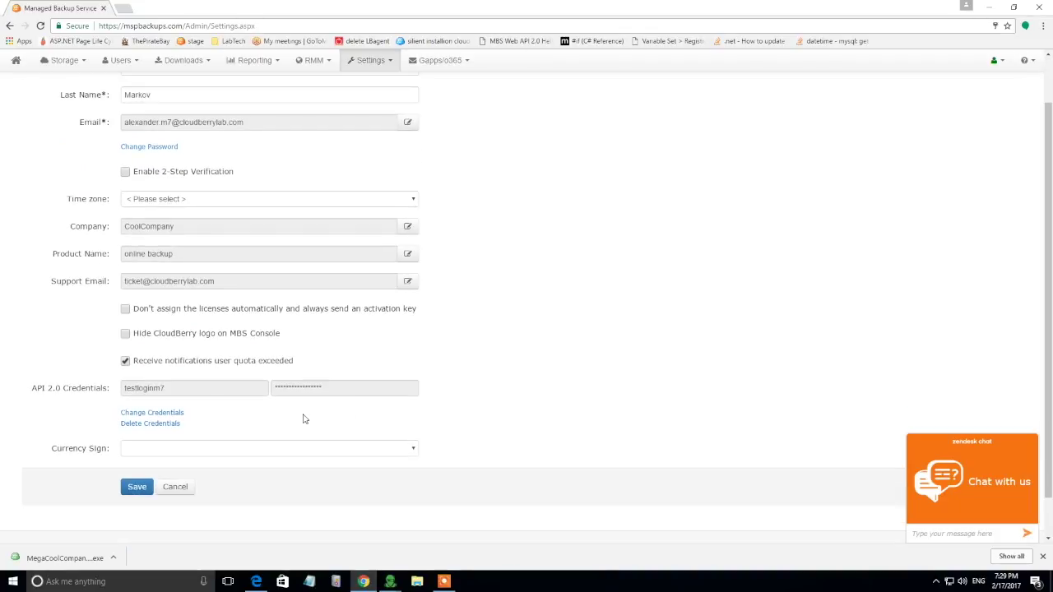
{"action": "left_click", "coordinate": [154, 419]}
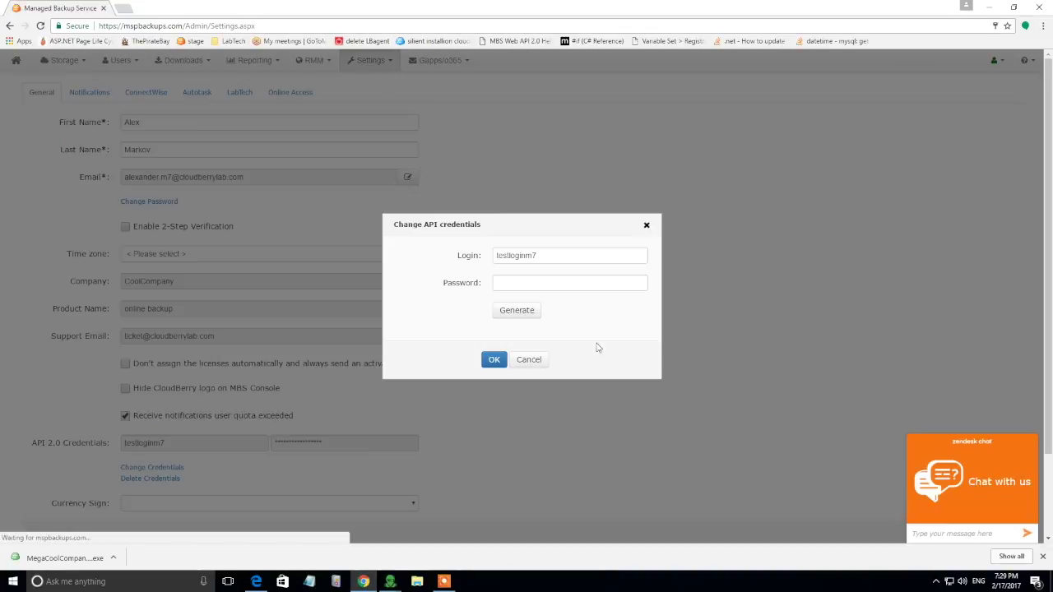
{"action": "left_click", "coordinate": [567, 283]}
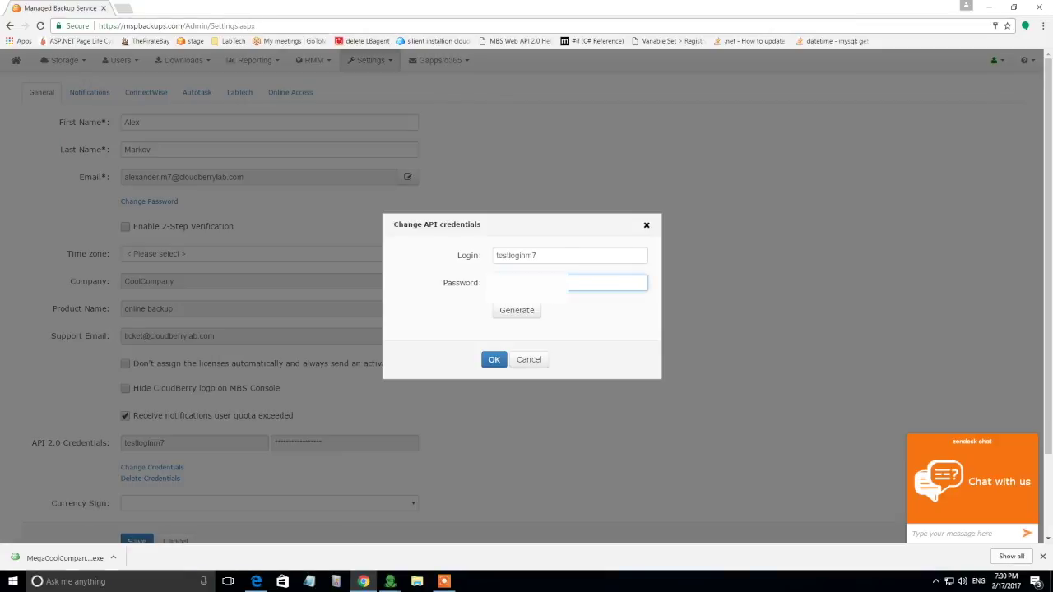
{"action": "left_click", "coordinate": [543, 299]}
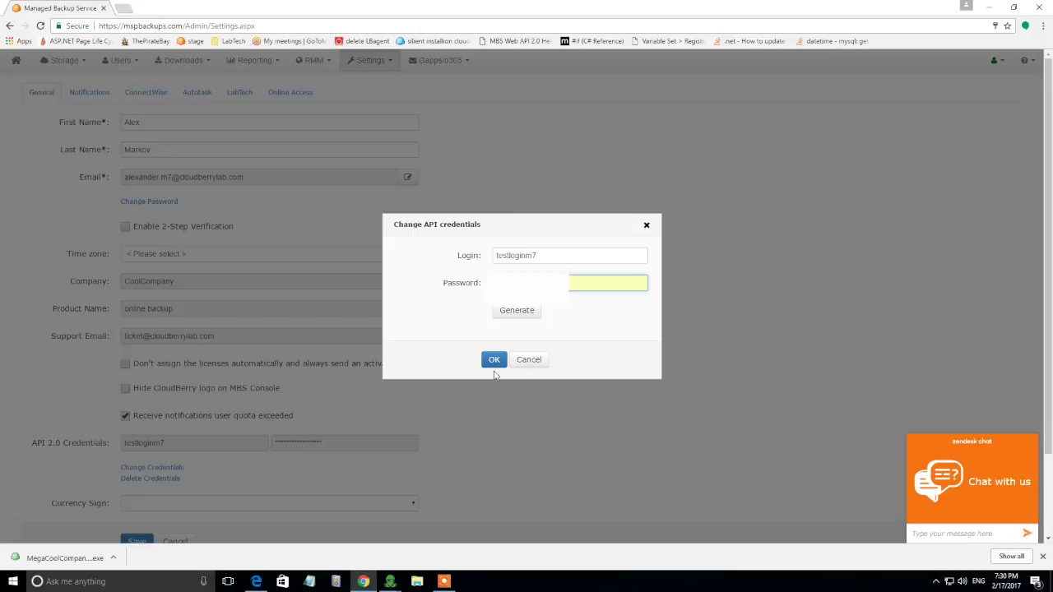
{"action": "left_click", "coordinate": [493, 361]}
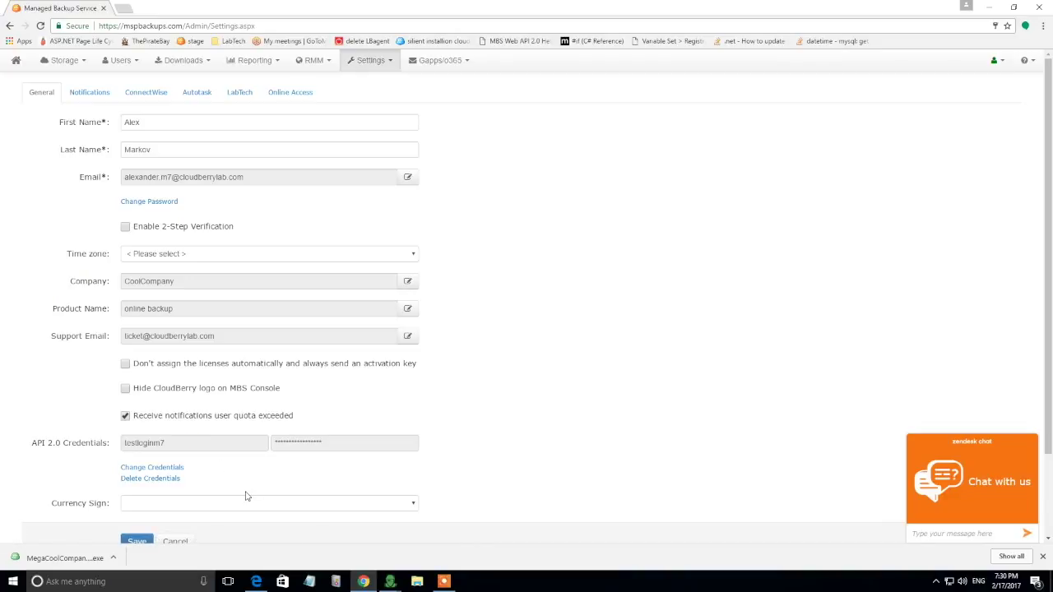
Sign in to the Managed Backup server with the API credentials and close the System Dashboard.
{"action": "mouse_move", "coordinate": [395, 584]}
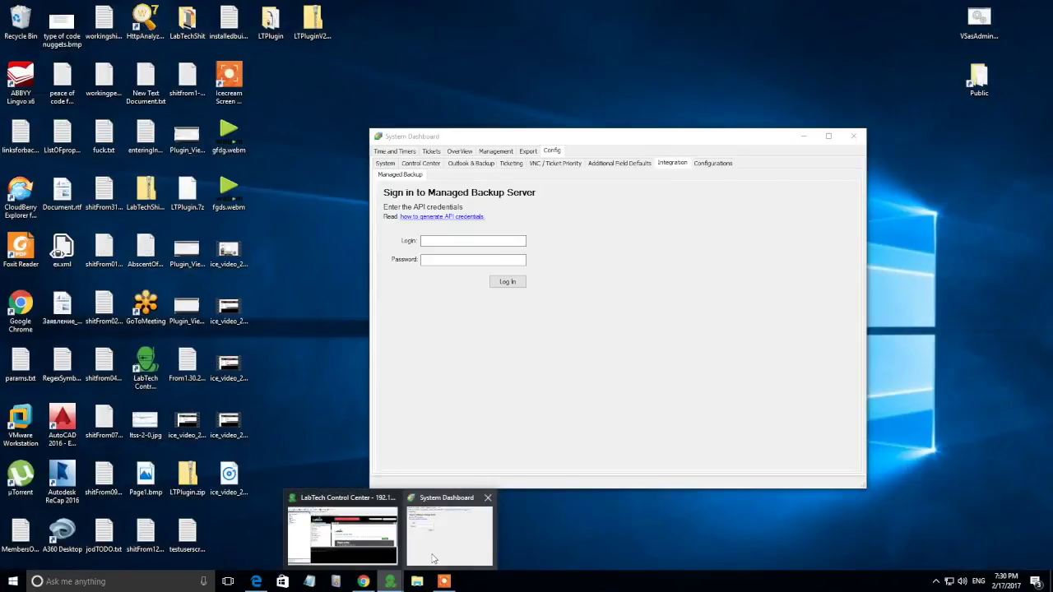
{"action": "left_click", "coordinate": [432, 559]}
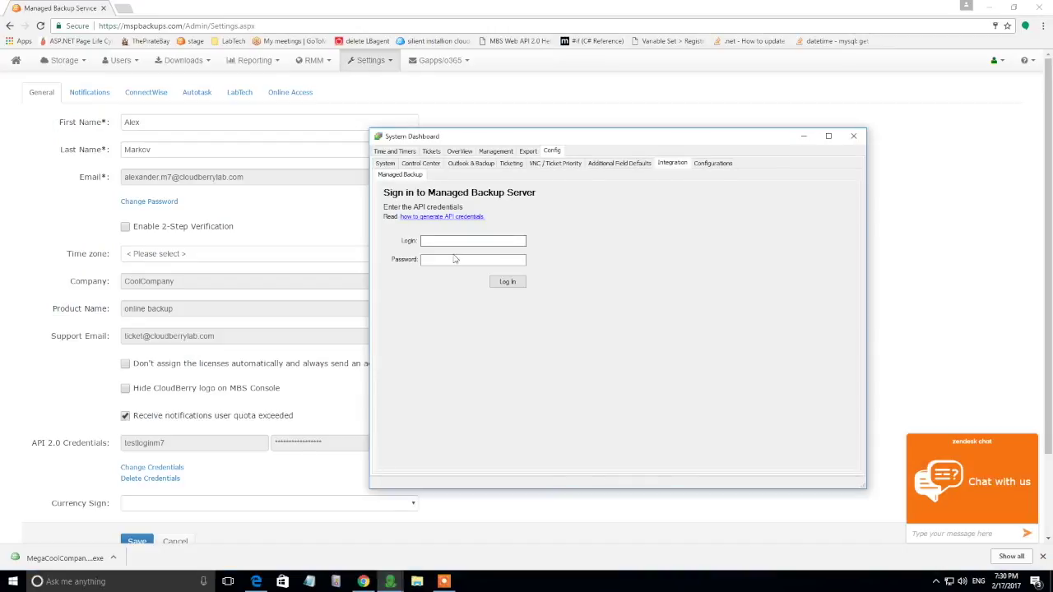
{"action": "key", "text": "Tab"}
{"action": "left_click", "coordinate": [506, 283]}
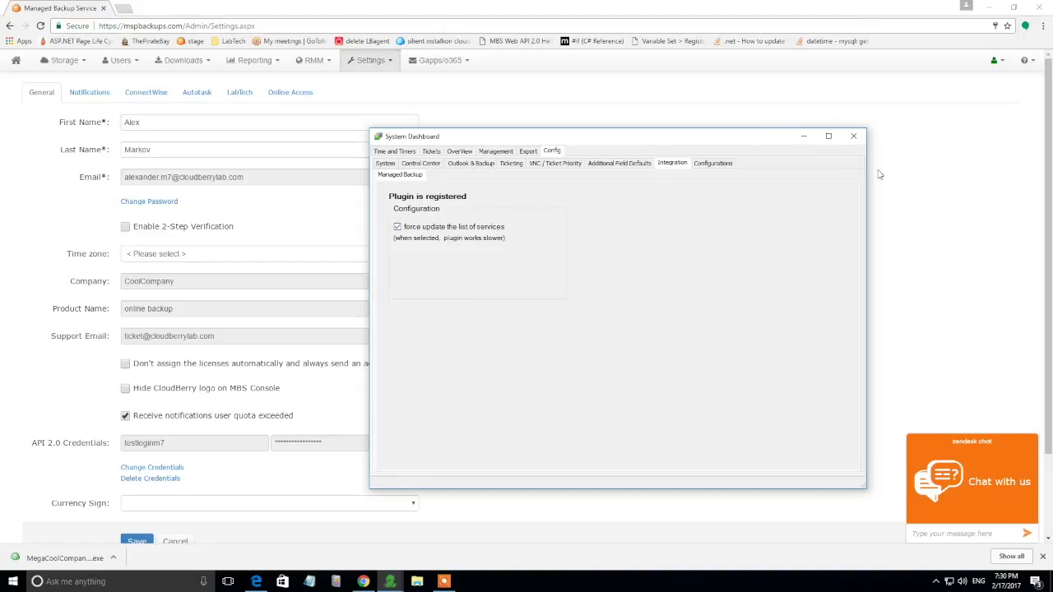
{"action": "left_click", "coordinate": [854, 138]}
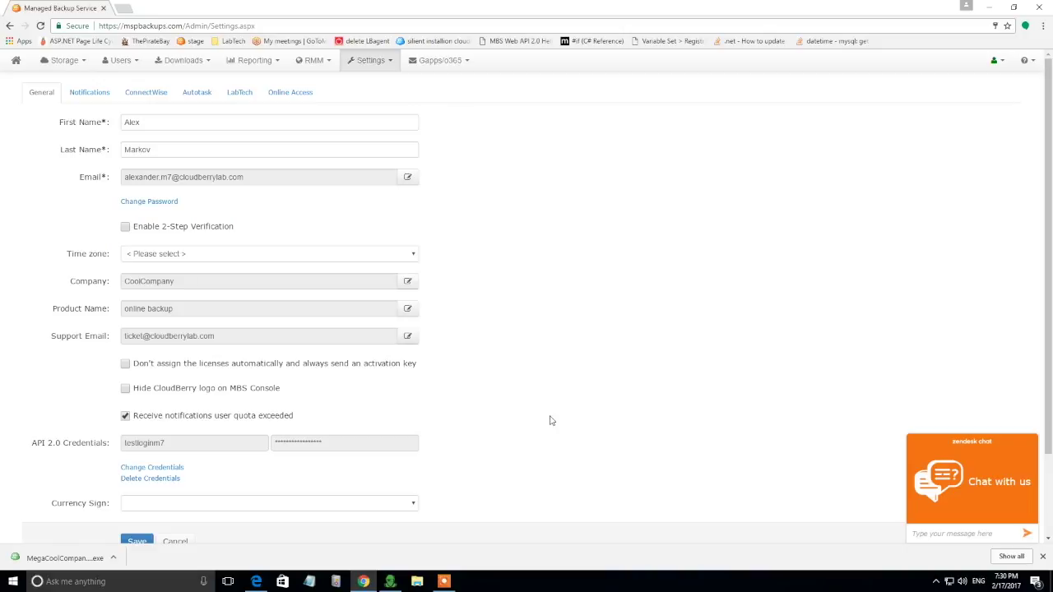
{"action": "left_click", "coordinate": [391, 581]}
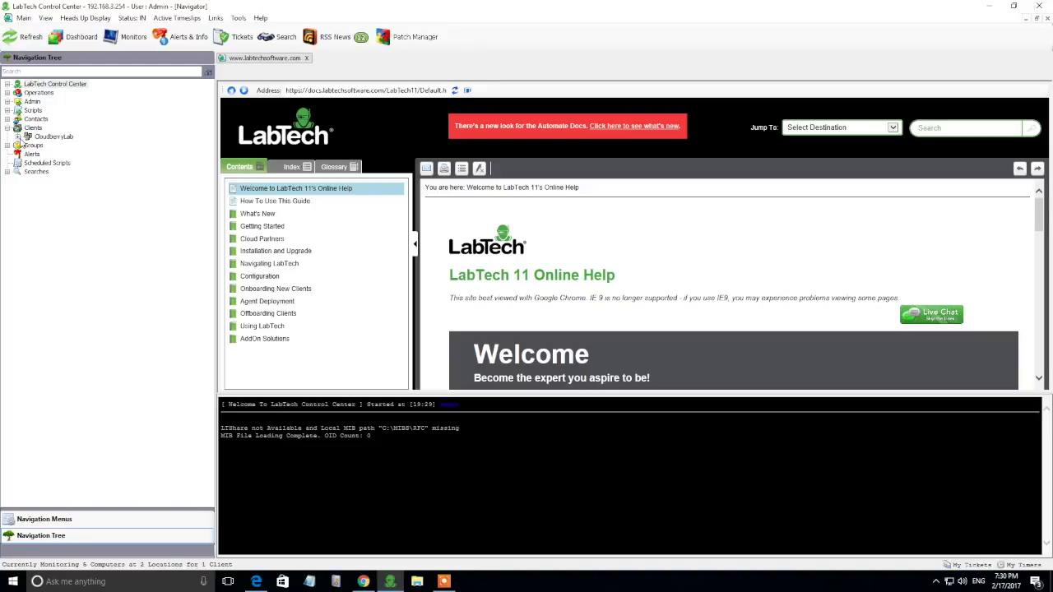
Expand Clients > CloudberryLab > Main Office and open the client computer's management window.
{"action": "left_click", "coordinate": [46, 137]}
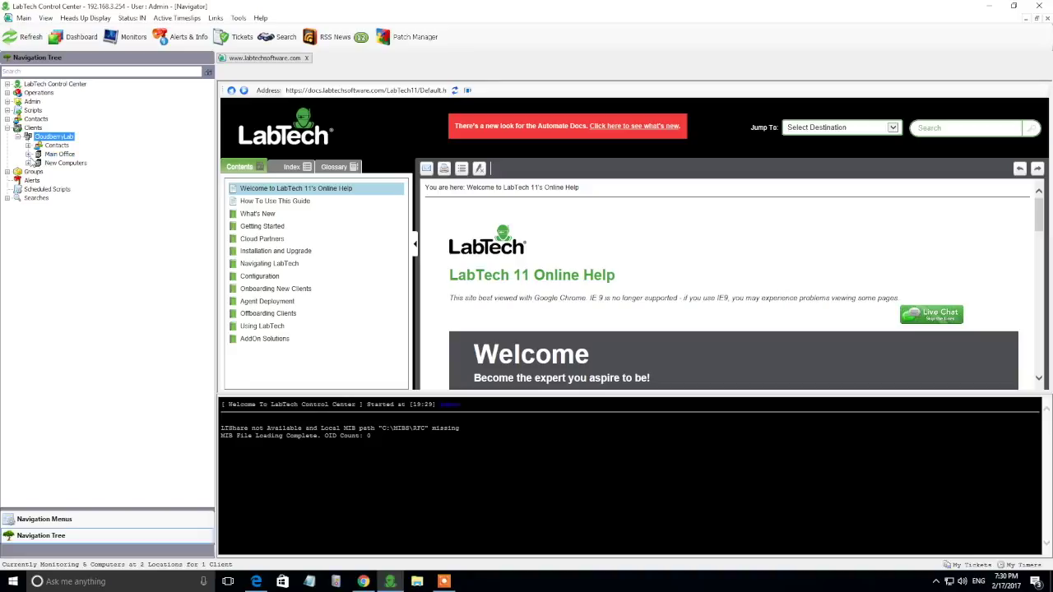
{"action": "left_click", "coordinate": [28, 155]}
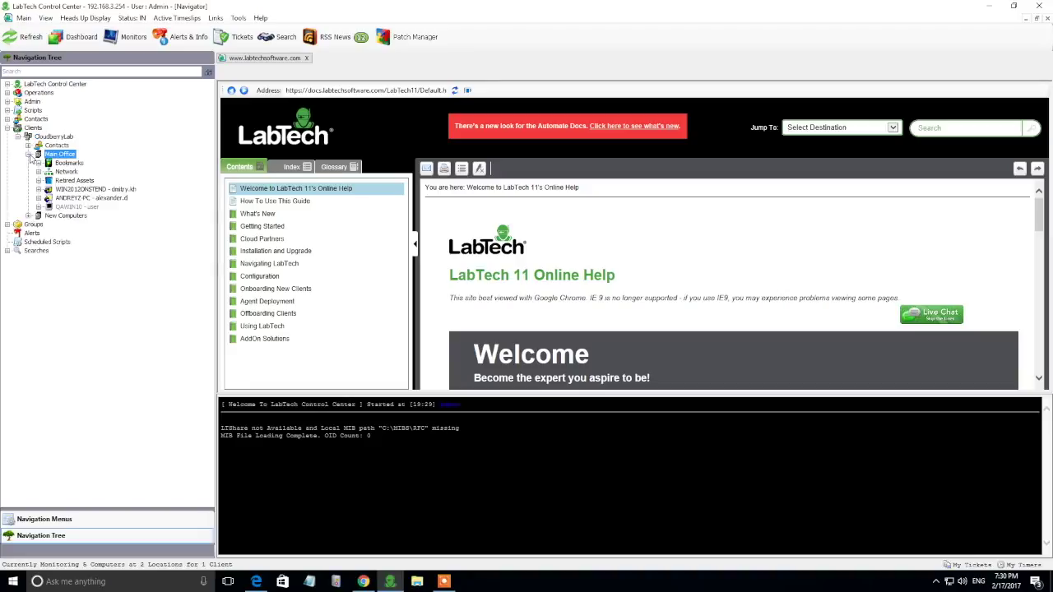
{"action": "left_click", "coordinate": [104, 202]}
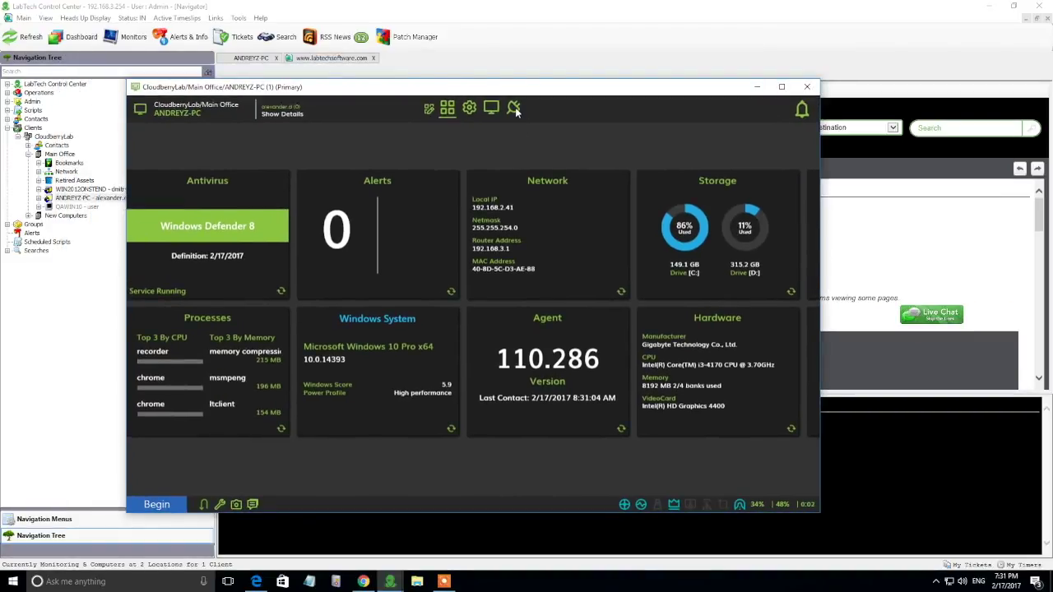
Open the computer's plugins view and the online backup tile to see Backup Agent Information.
{"action": "left_click", "coordinate": [514, 108]}
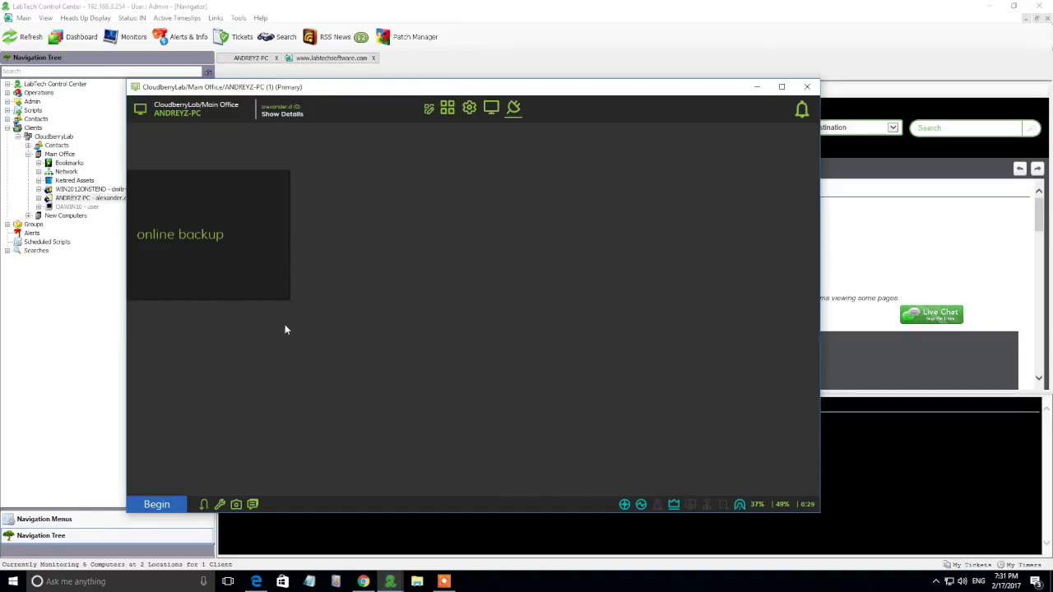
{"action": "left_click", "coordinate": [217, 232]}
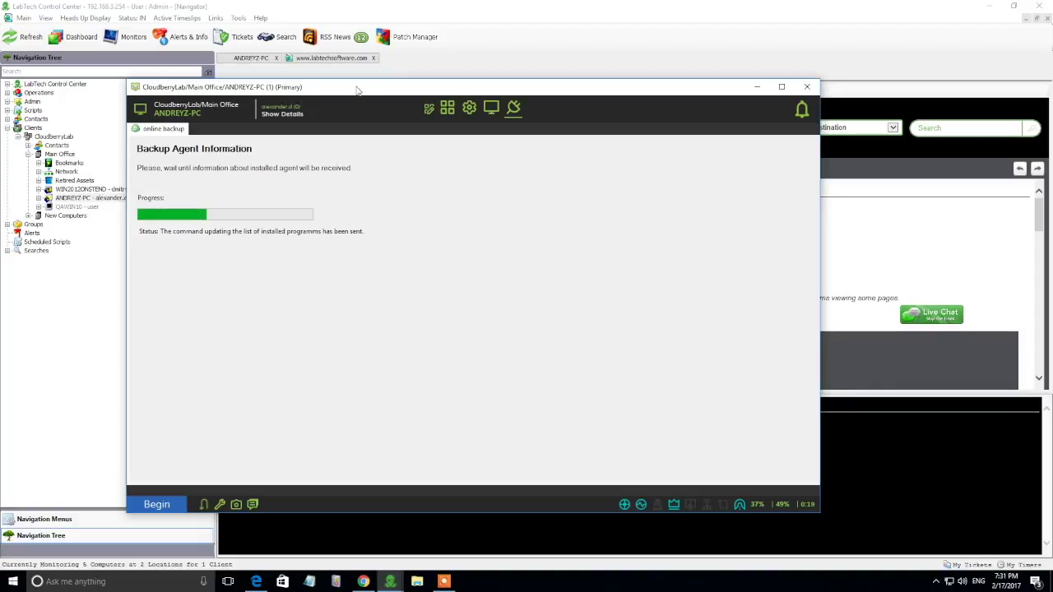
{"action": "left_click_drag", "start_coordinate": [357, 91], "coordinate": [471, 117]}
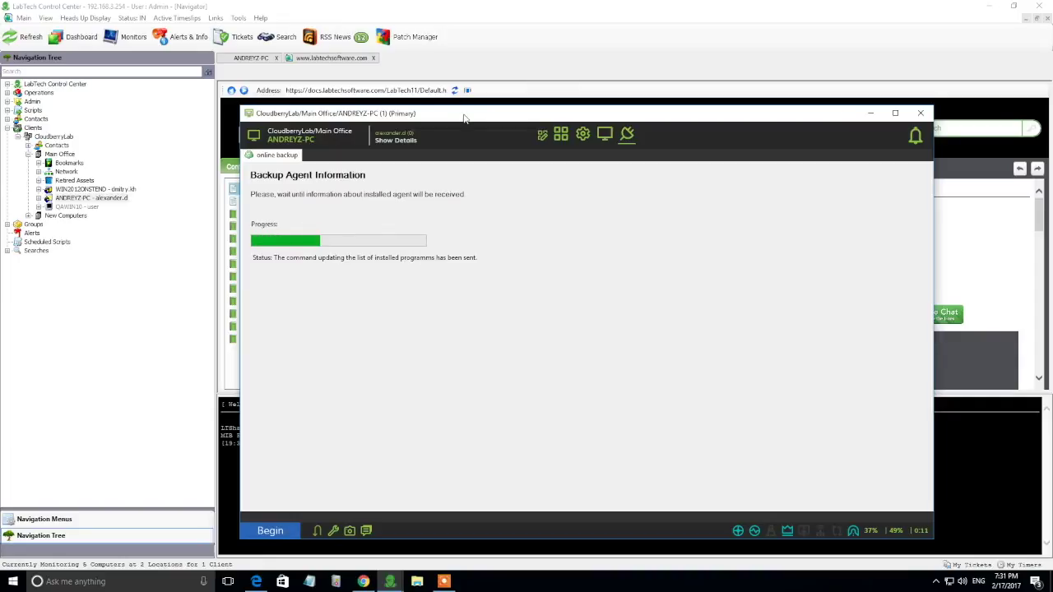
{"action": "left_click_drag", "start_coordinate": [465, 115], "coordinate": [465, 110]}
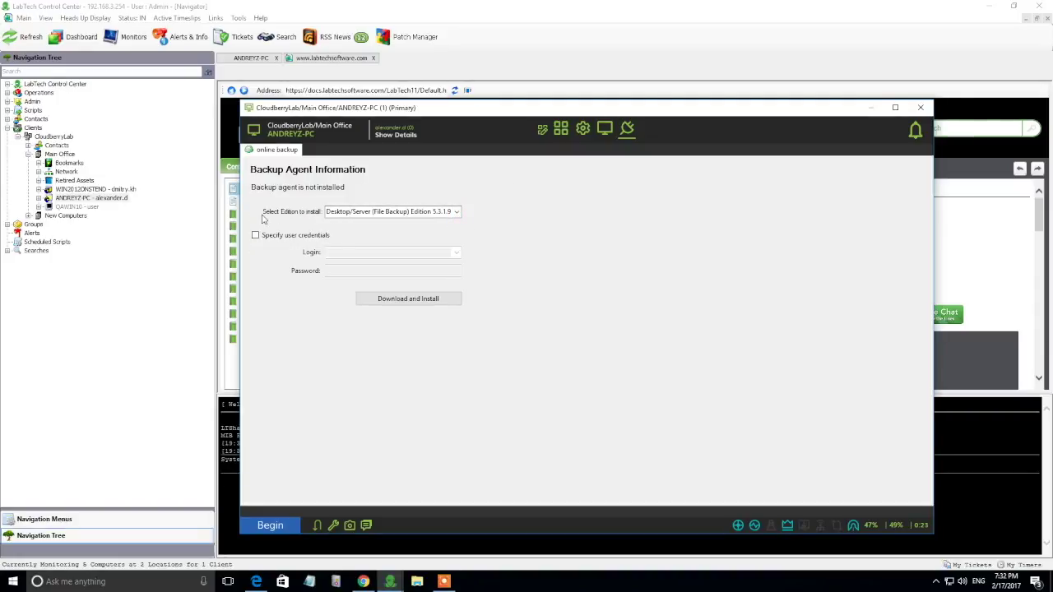
Look through the Select Edition to install dropdown, then return to the backup web console.
{"action": "left_click", "coordinate": [458, 212]}
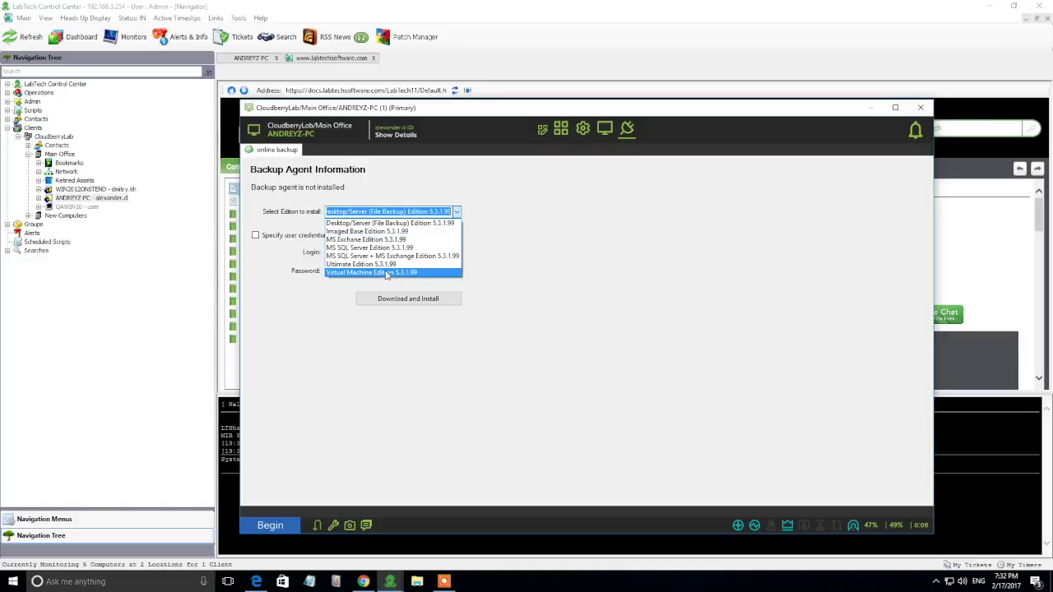
{"action": "left_click", "coordinate": [363, 583]}
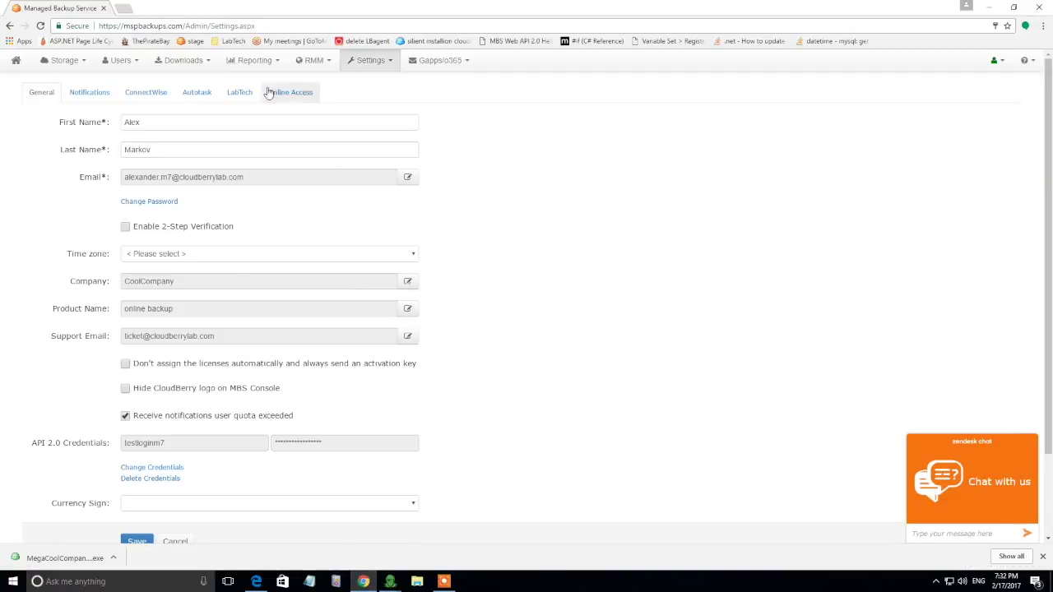
Show the Rebranding Downloads page's 5.3.1.99 custom builds, then return to the online backup window.
{"action": "left_click", "coordinate": [182, 61]}
{"action": "left_click", "coordinate": [190, 83]}
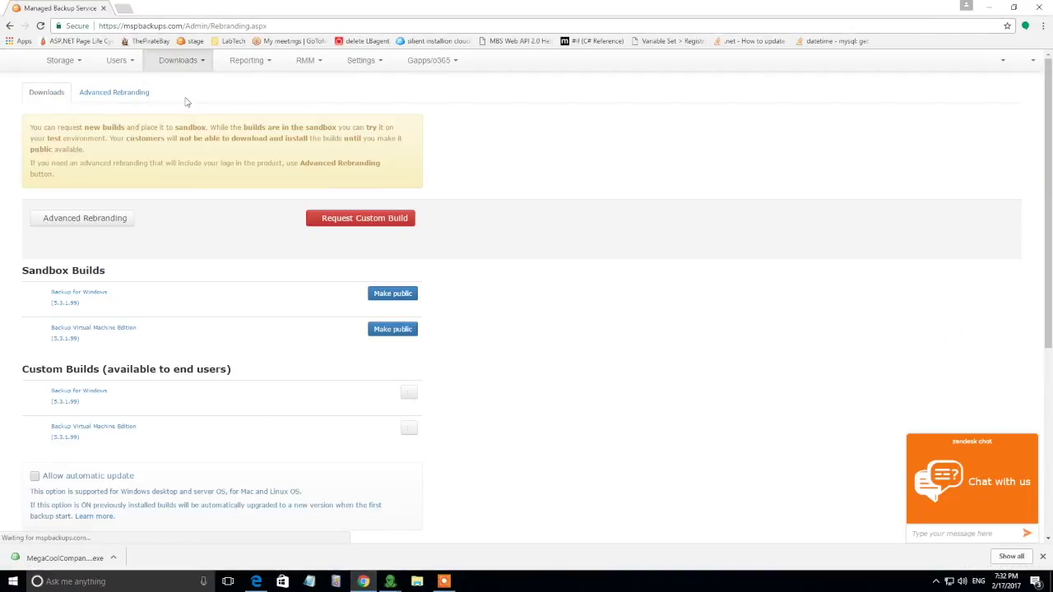
{"action": "left_click", "coordinate": [206, 63]}
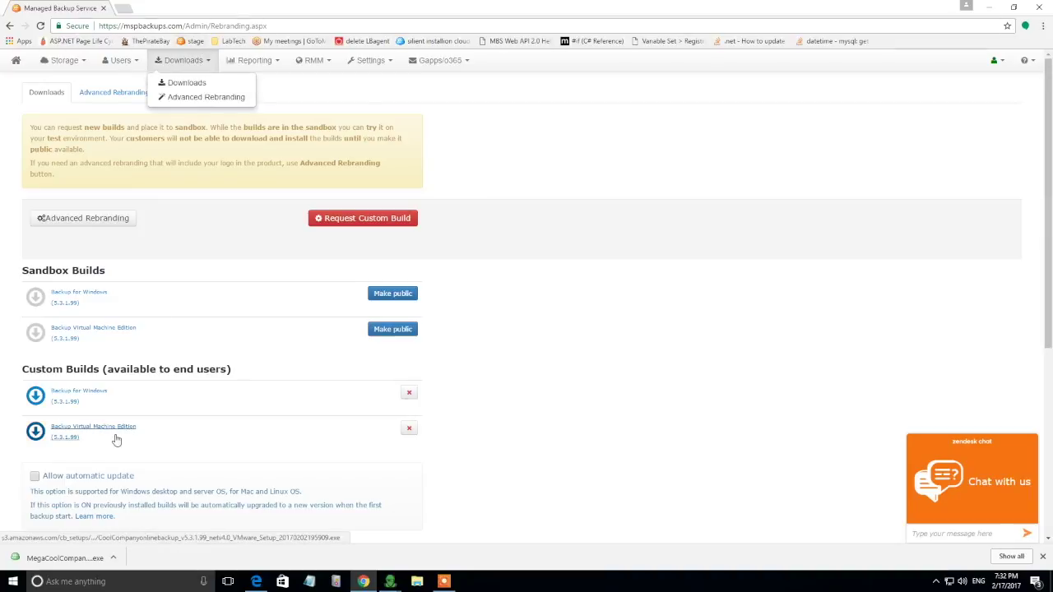
{"action": "scroll", "coordinate": [95, 390], "scroll_direction": "down", "scroll_amount": 1}
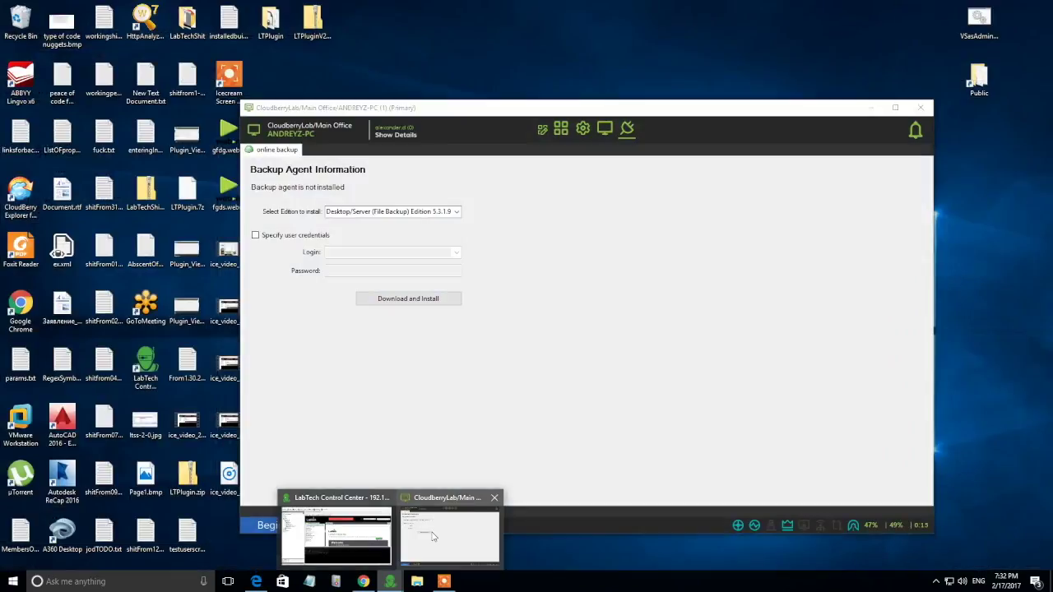
{"action": "left_click", "coordinate": [449, 535]}
Choose the Desktop/Server (File Backup) edition and specify a backup user account's login credentials.
{"action": "left_click", "coordinate": [457, 213]}
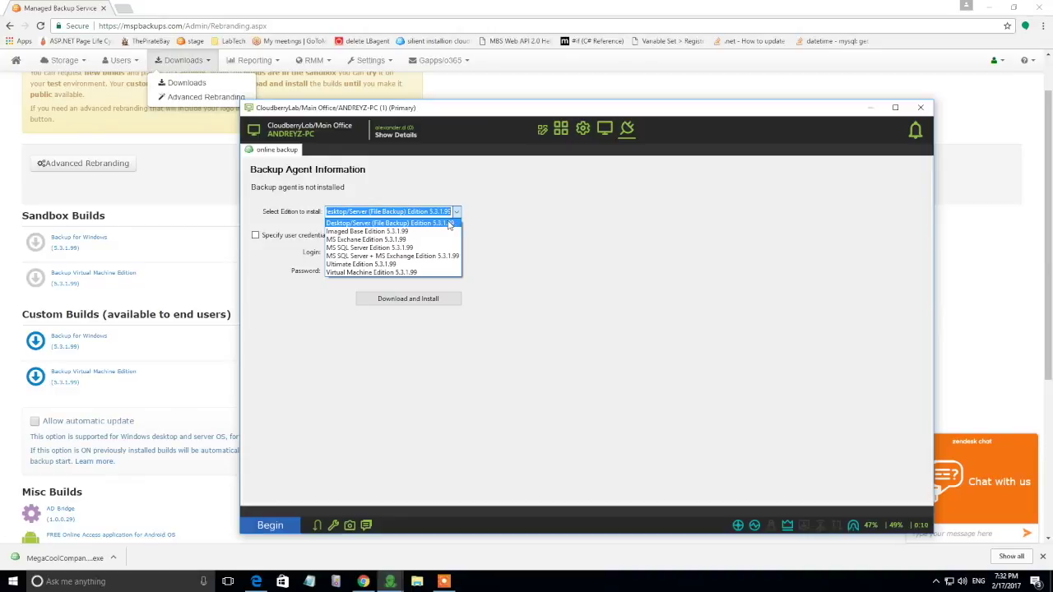
{"action": "left_click", "coordinate": [449, 223]}
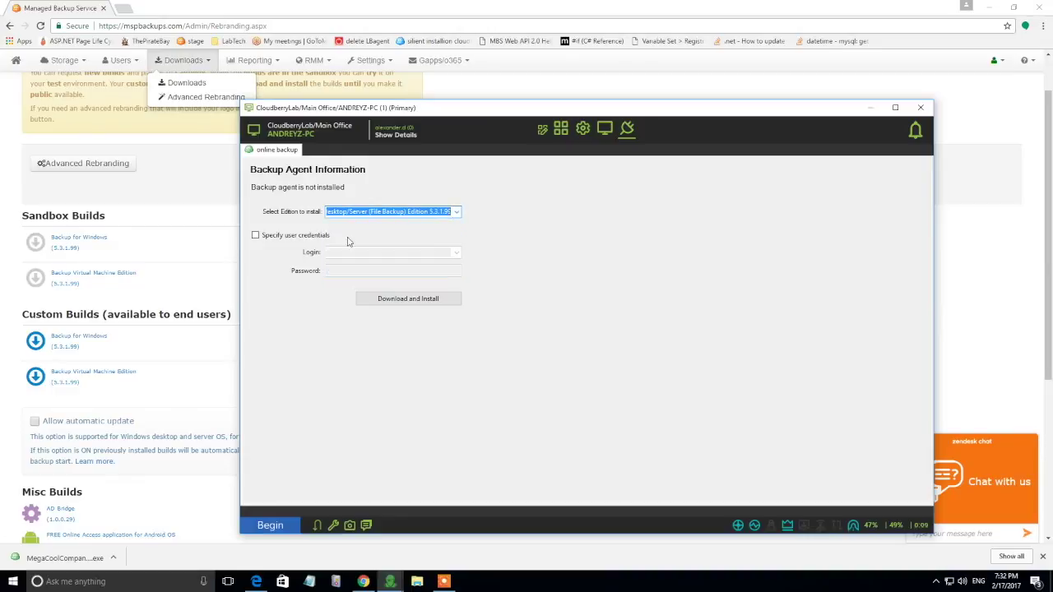
{"action": "left_click", "coordinate": [280, 238]}
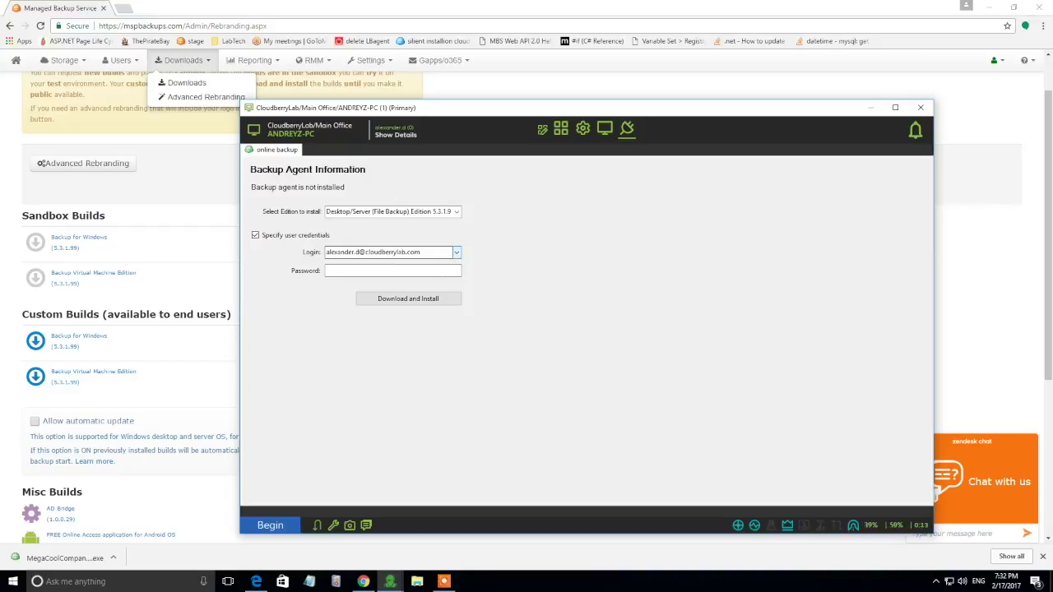
{"action": "left_click", "coordinate": [457, 254]}
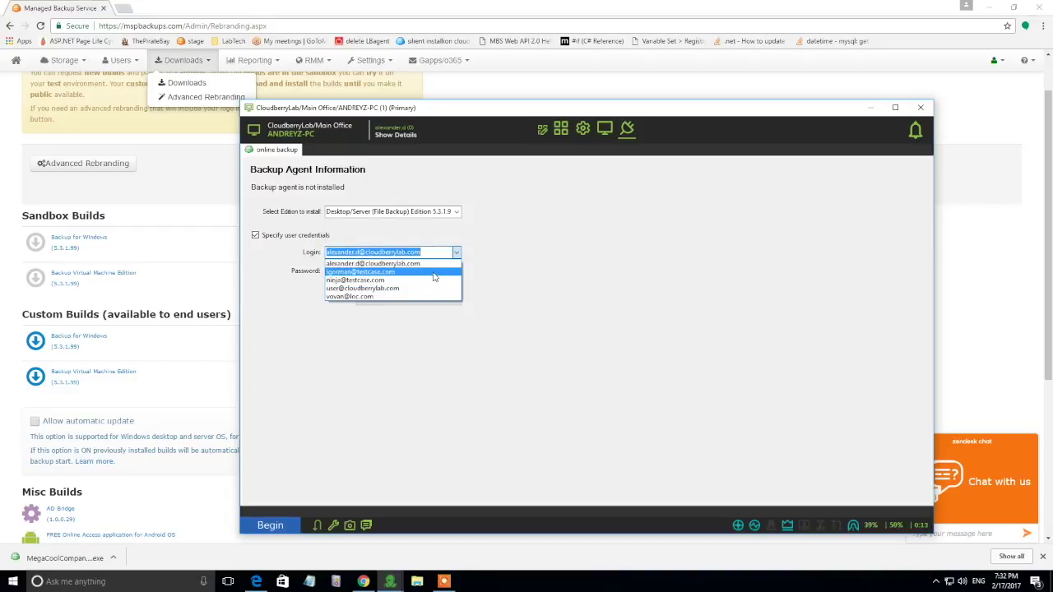
{"action": "left_click", "coordinate": [436, 272]}
{"action": "key", "text": "Tab"}
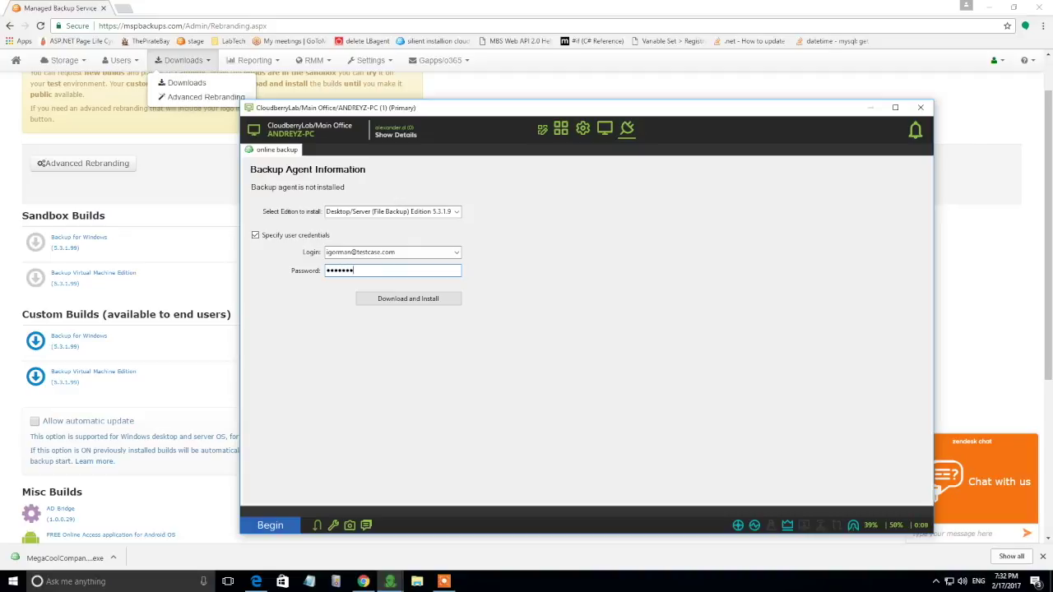
Download and install the 5.3.1.99 agent, then close the backup agent window.
{"action": "left_click", "coordinate": [401, 301]}
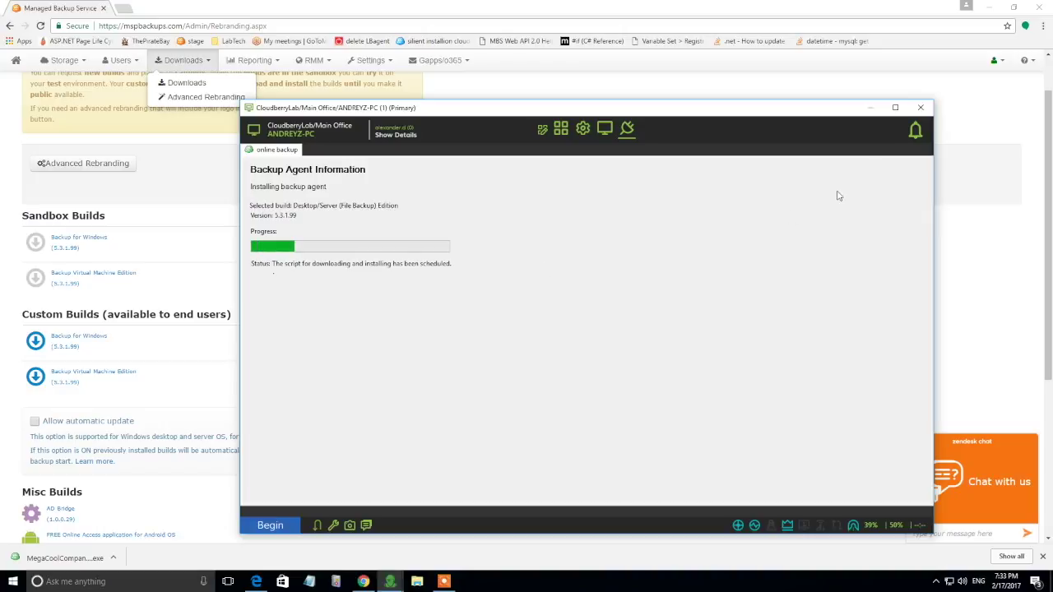
{"action": "mouse_move", "coordinate": [390, 582]}
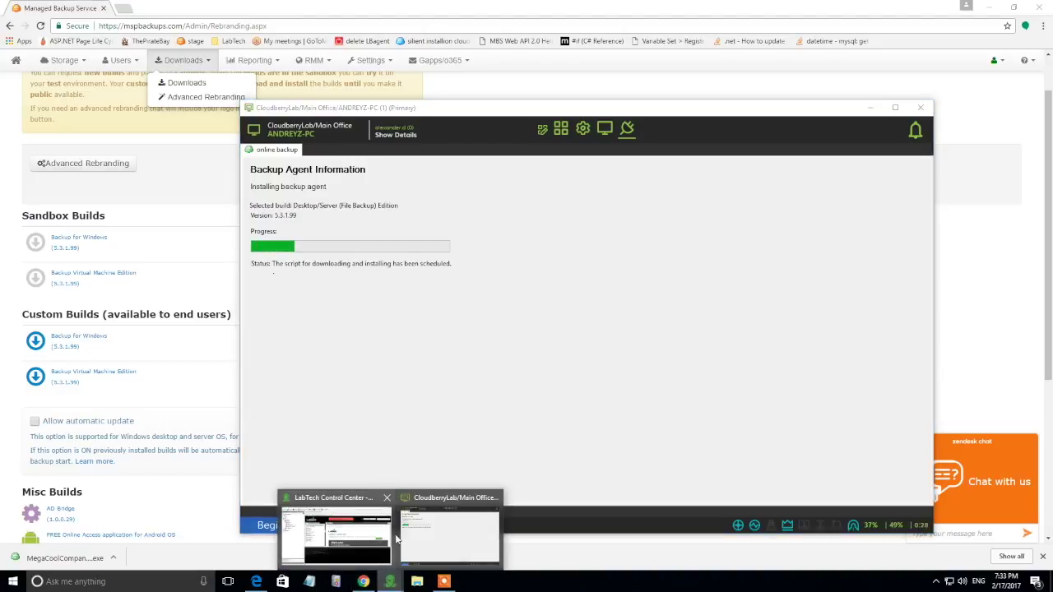
{"action": "mouse_move", "coordinate": [387, 545]}
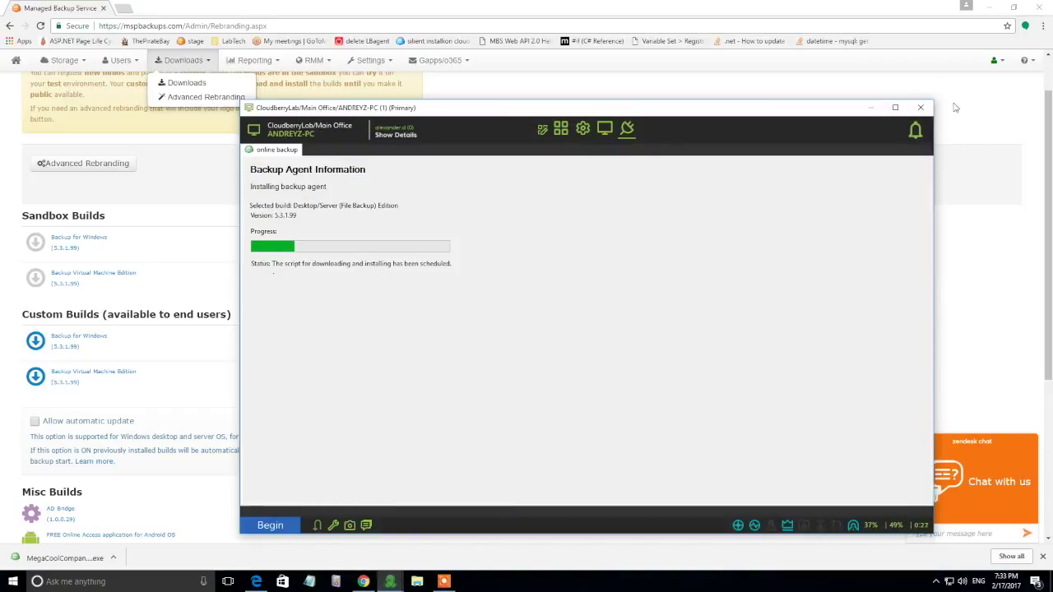
{"action": "left_click", "coordinate": [929, 107]}
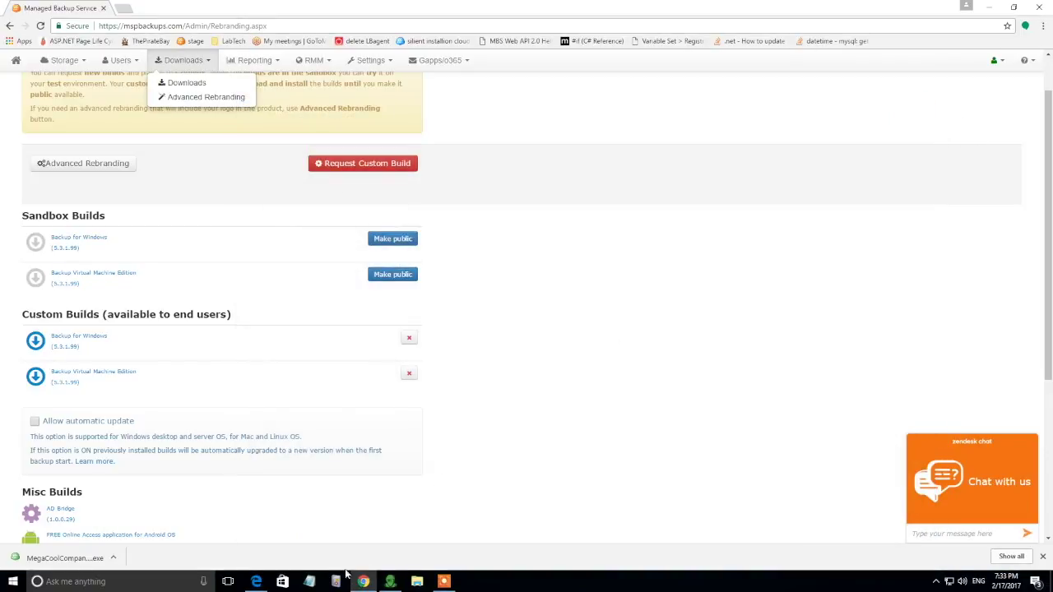
Open WIN2012ONSTEND's online backup plugin and uninstall its Virtual Machine Edition 5.4.0.105 agent.
{"action": "left_click", "coordinate": [390, 582]}
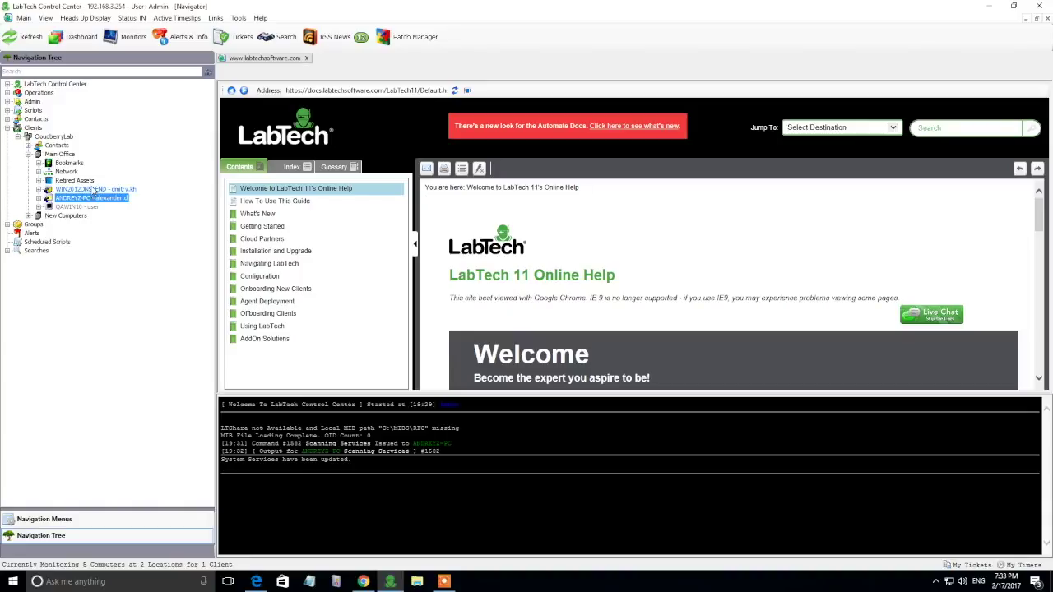
{"action": "left_click", "coordinate": [112, 192]}
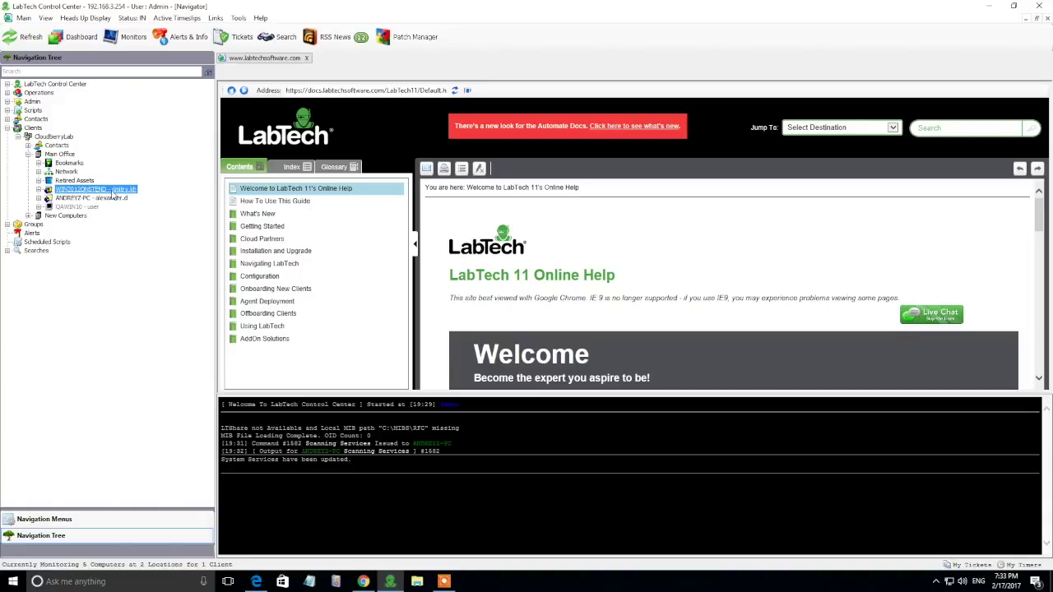
{"action": "double_click", "coordinate": [113, 193]}
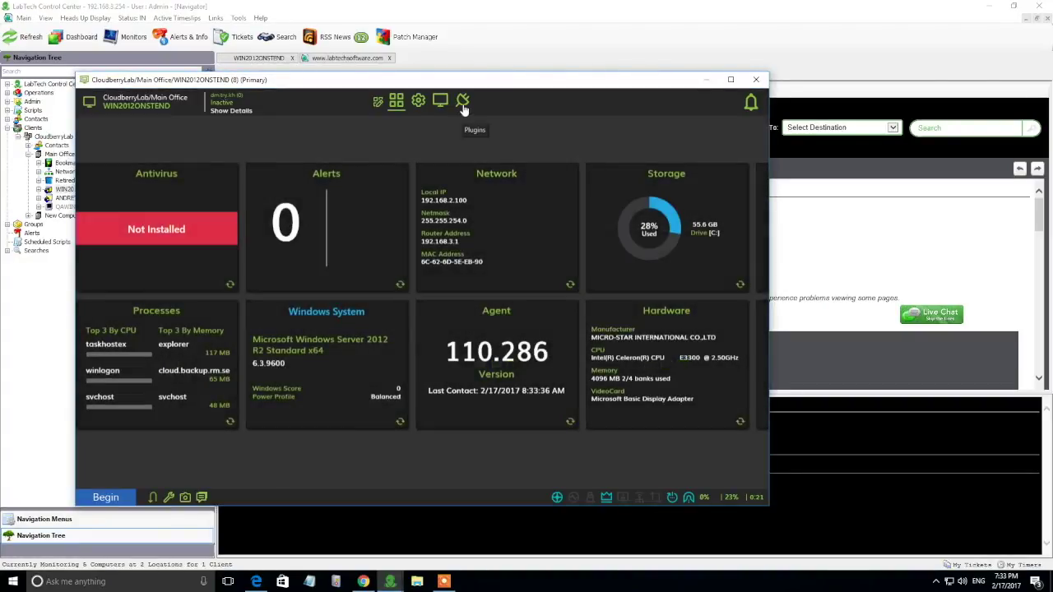
{"action": "left_click", "coordinate": [463, 105]}
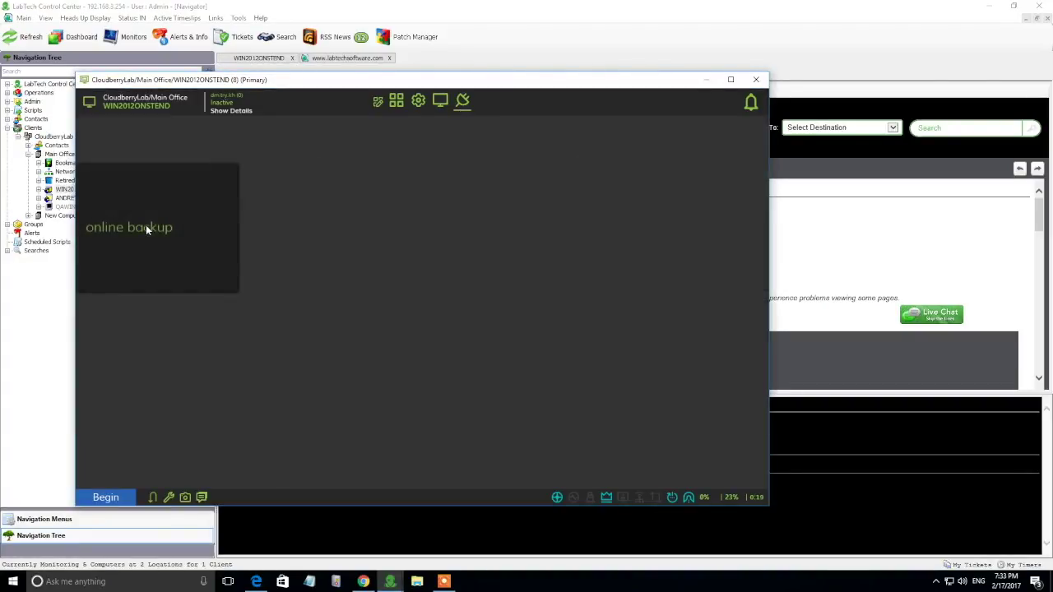
{"action": "left_click", "coordinate": [145, 225]}
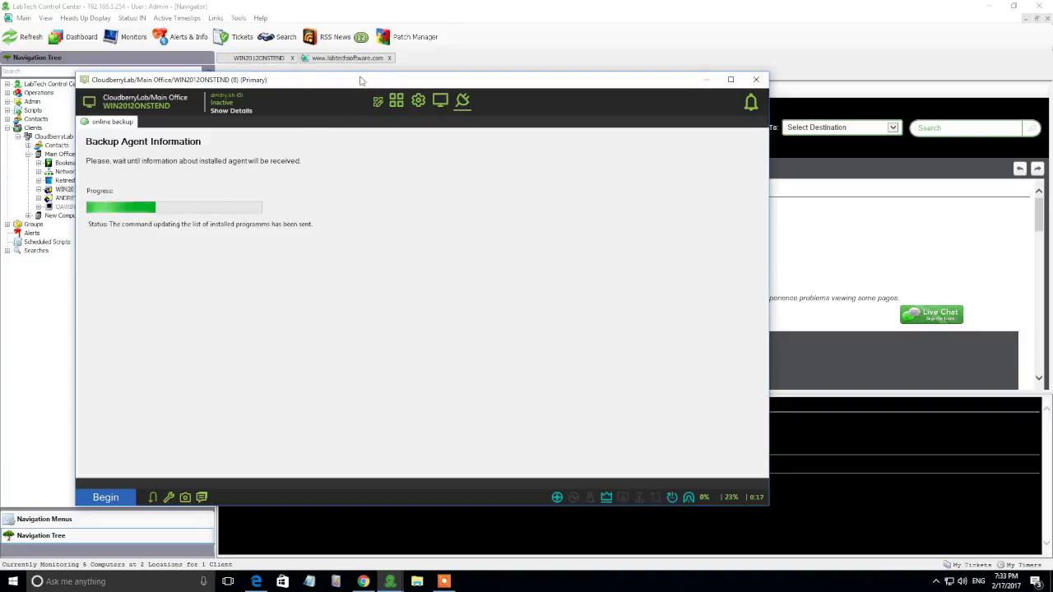
{"action": "left_click_drag", "start_coordinate": [361, 81], "coordinate": [465, 103]}
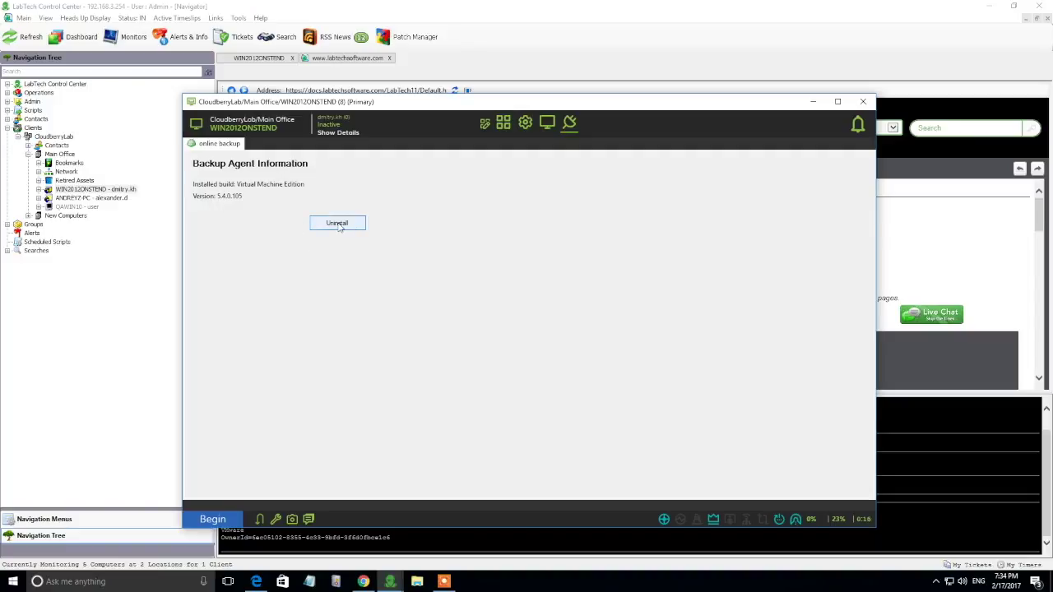
{"action": "left_click", "coordinate": [337, 224]}
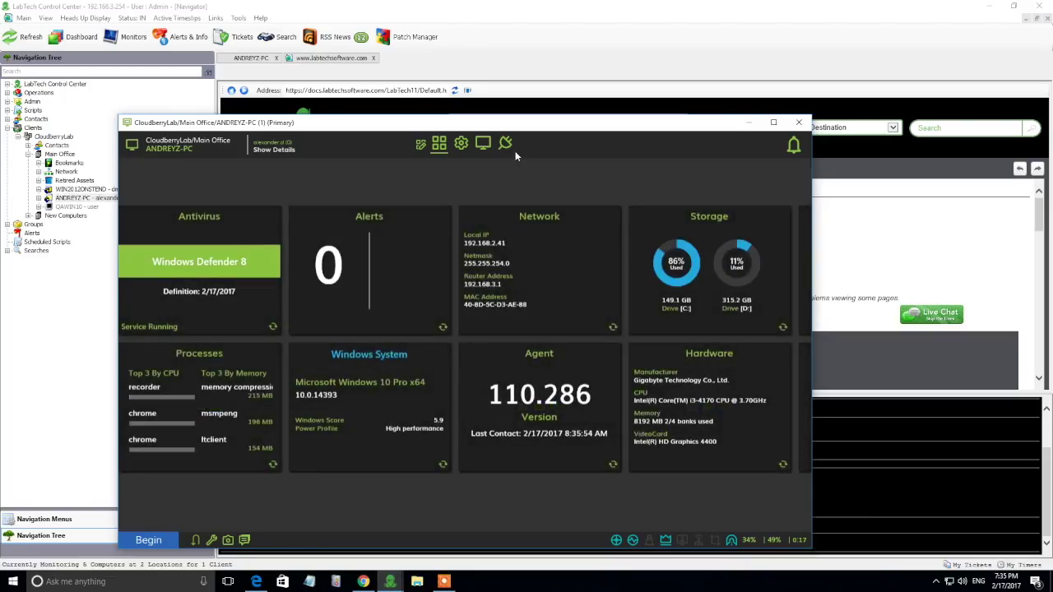
Open ANDREYZ-PC's online backup plugin, wait for the 5.3.1.99 install to succeed, and view its log.
{"action": "left_click", "coordinate": [506, 145]}
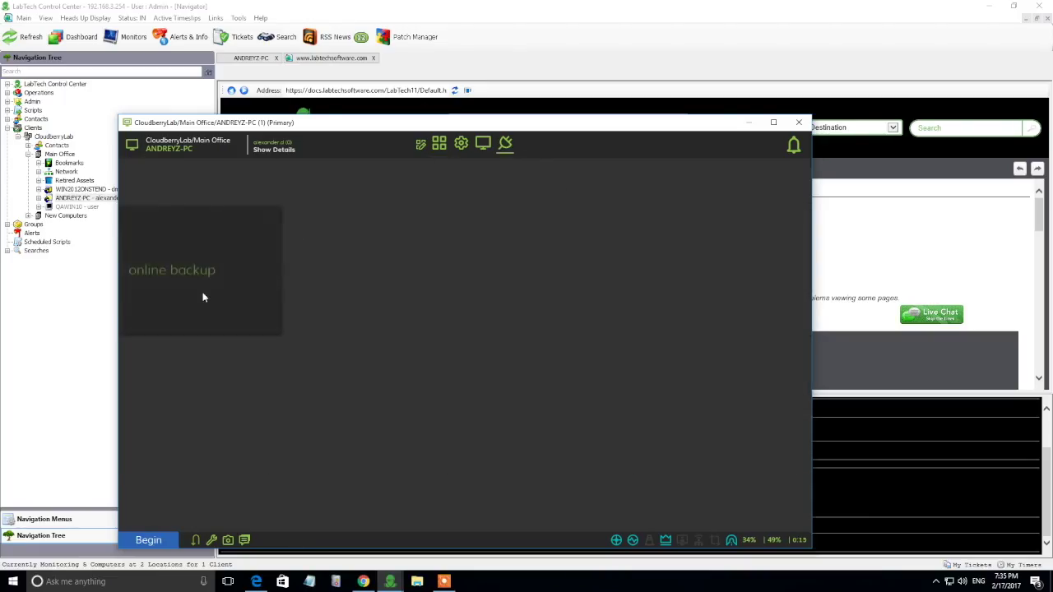
{"action": "left_click", "coordinate": [219, 269]}
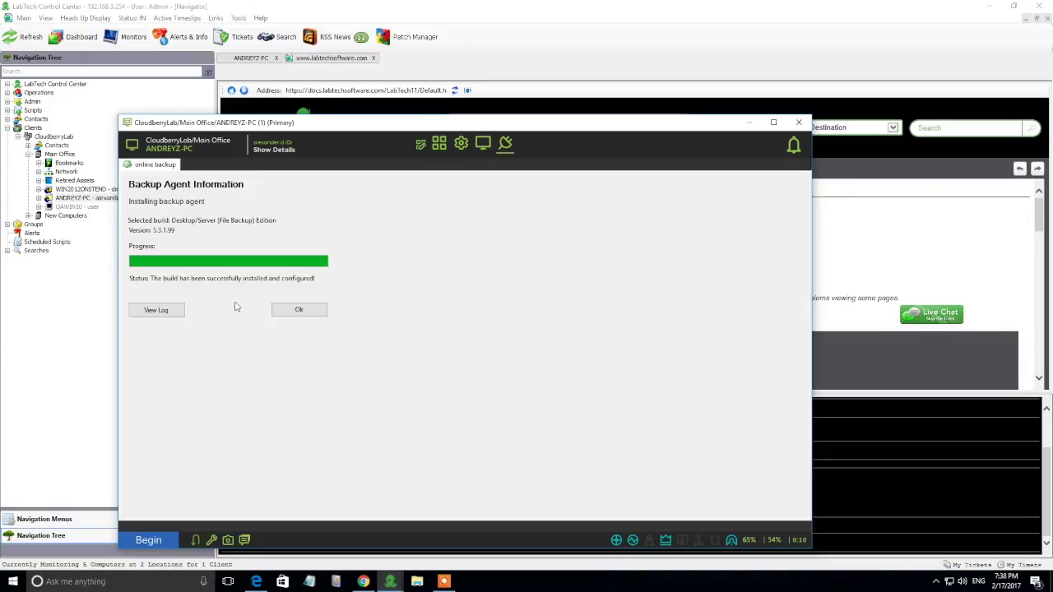
{"action": "left_click", "coordinate": [156, 310]}
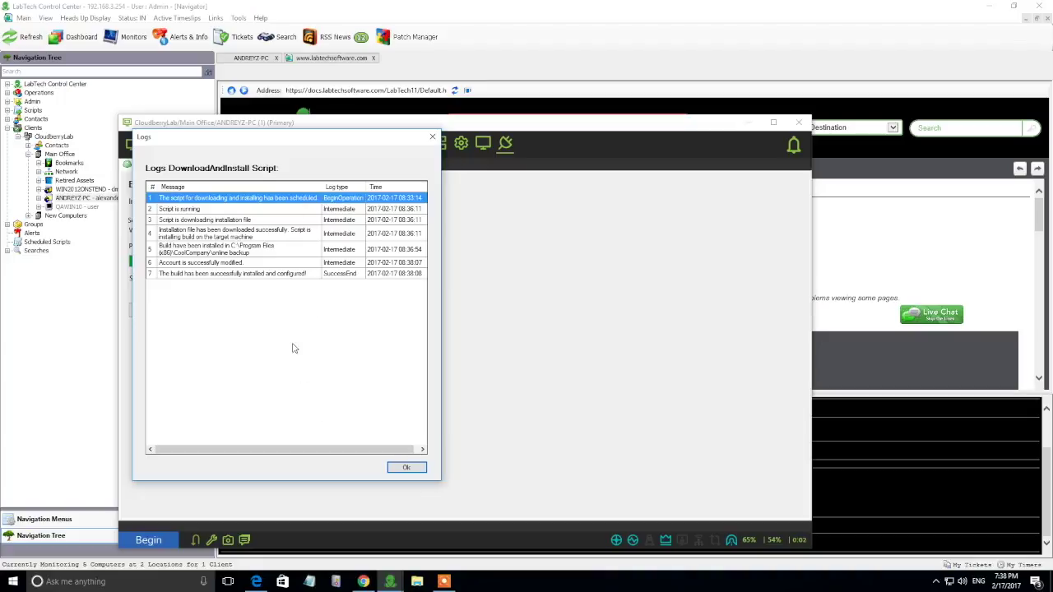
{"action": "left_click", "coordinate": [408, 469]}
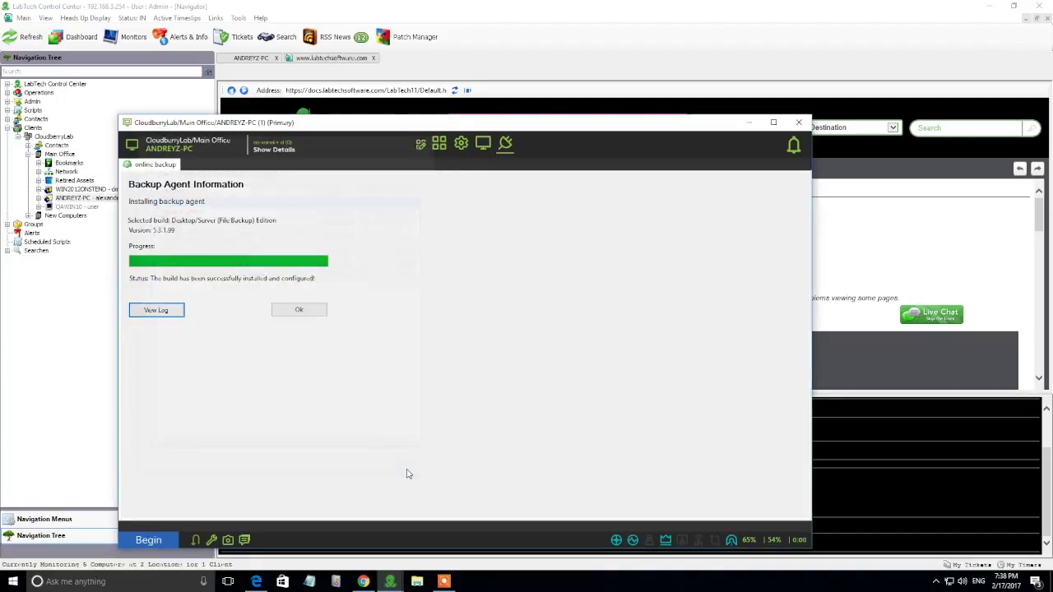
{"action": "left_click", "coordinate": [298, 310]}
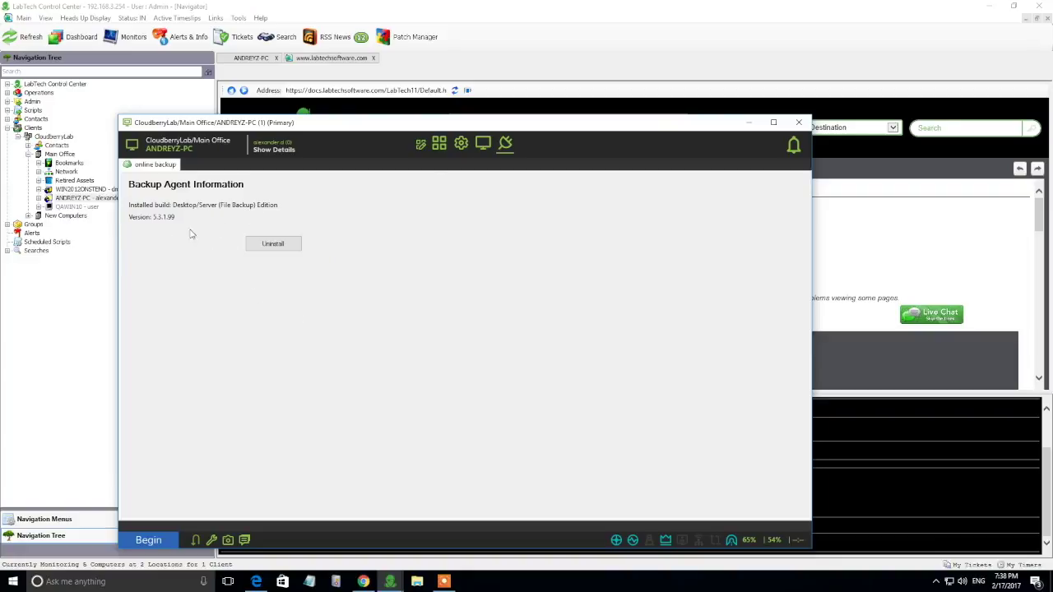
{"action": "left_click", "coordinate": [799, 123]}
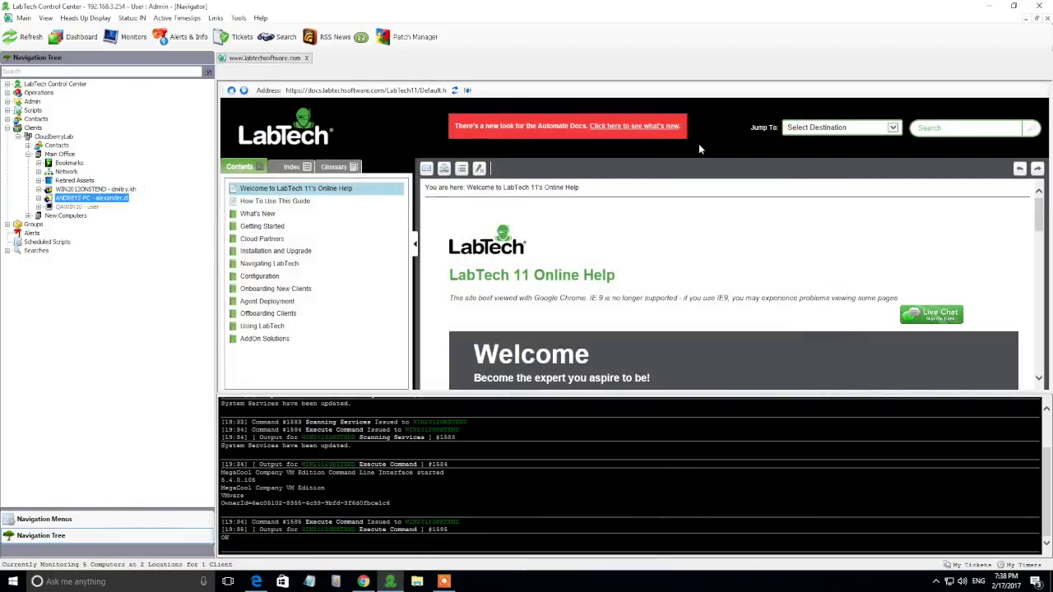